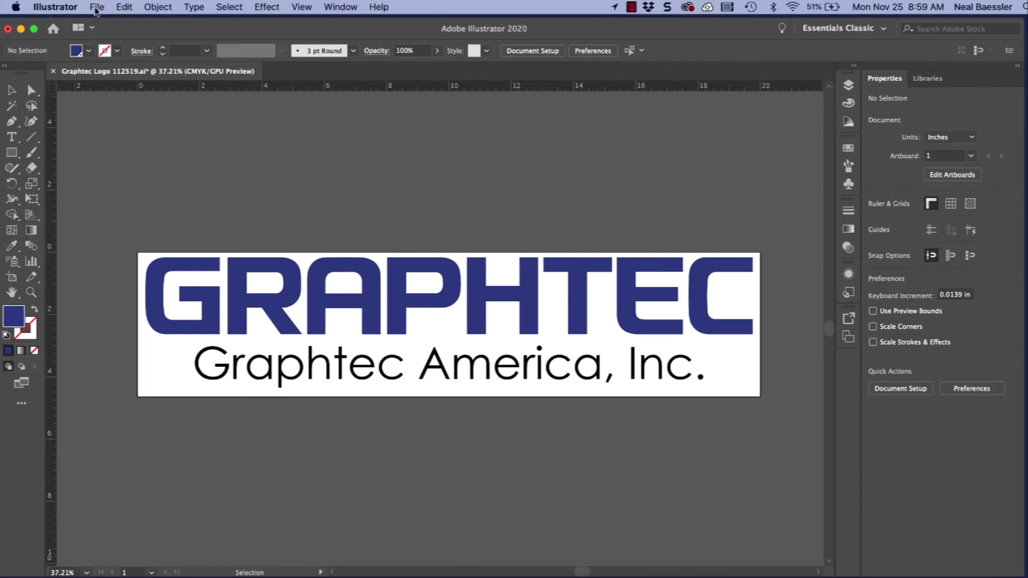
Launch Cutting Master 4's Cut/Plot window for the Graphtec logo from the File menu
{"action": "left_click", "coordinate": [98, 9]}
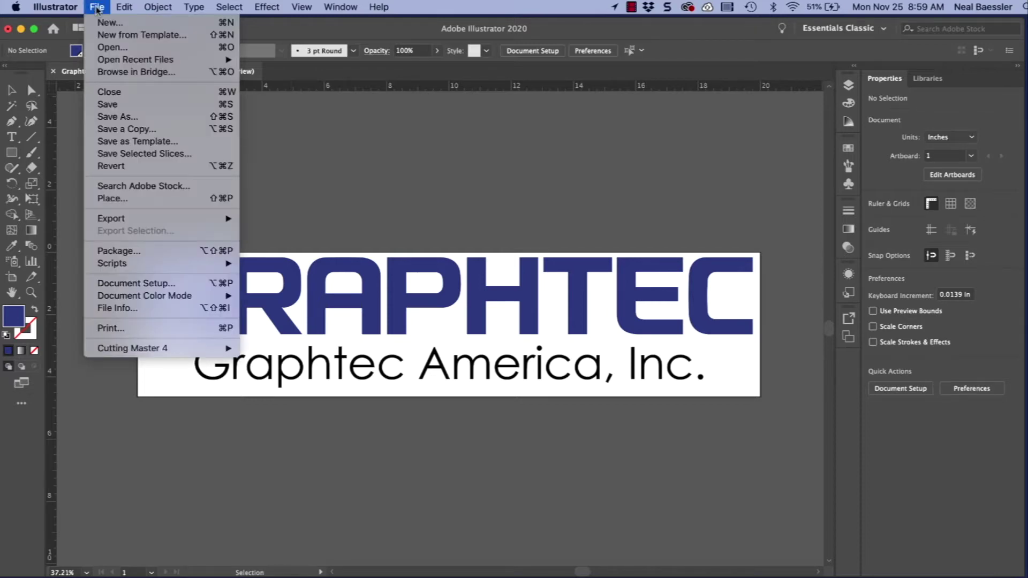
{"action": "mouse_move", "coordinate": [161, 349]}
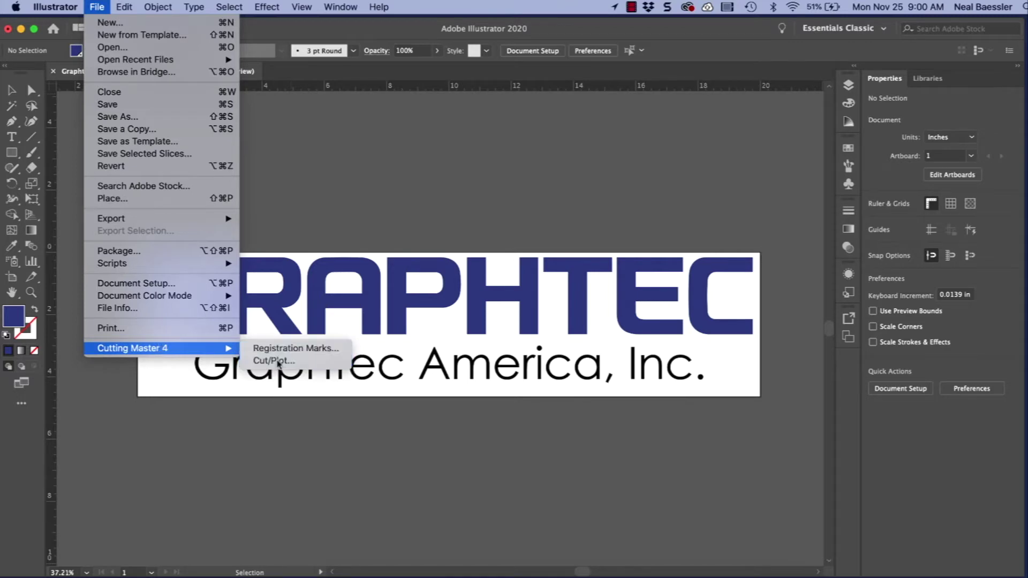
{"action": "left_click", "coordinate": [280, 362]}
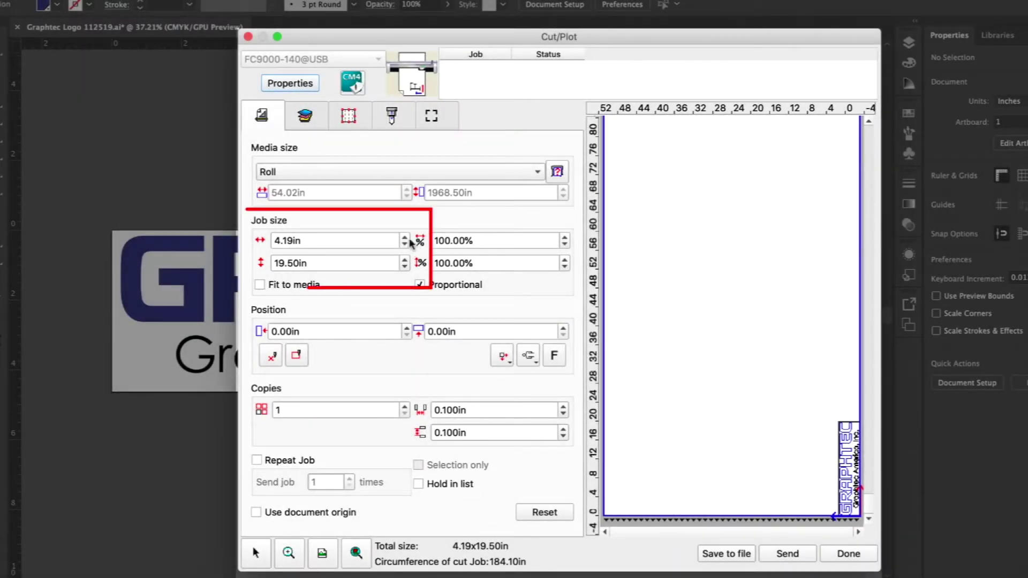
{"action": "left_click", "coordinate": [406, 238]}
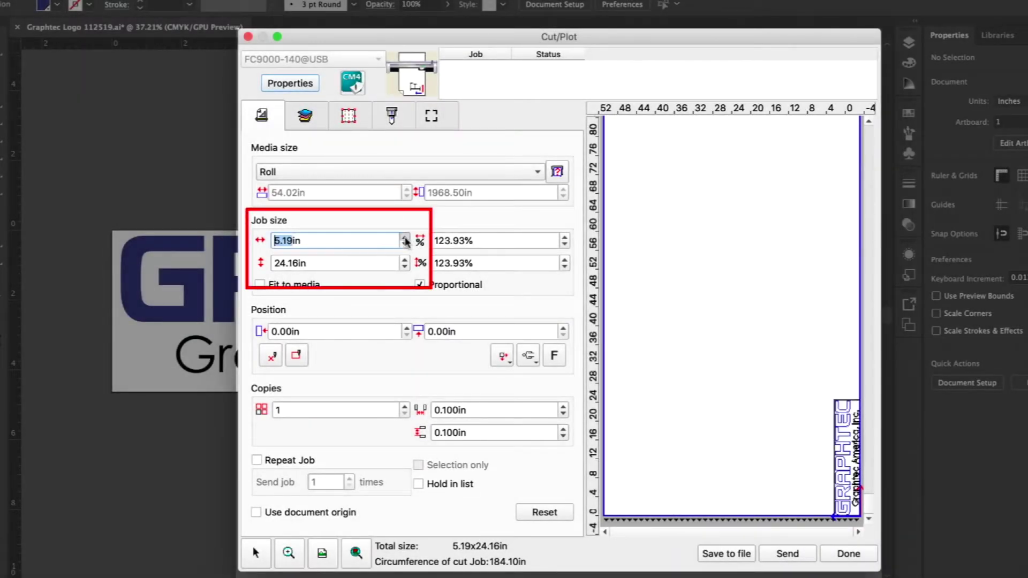
{"action": "left_click", "coordinate": [406, 237]}
{"action": "left_click", "coordinate": [406, 238]}
{"action": "left_click", "coordinate": [406, 238]}
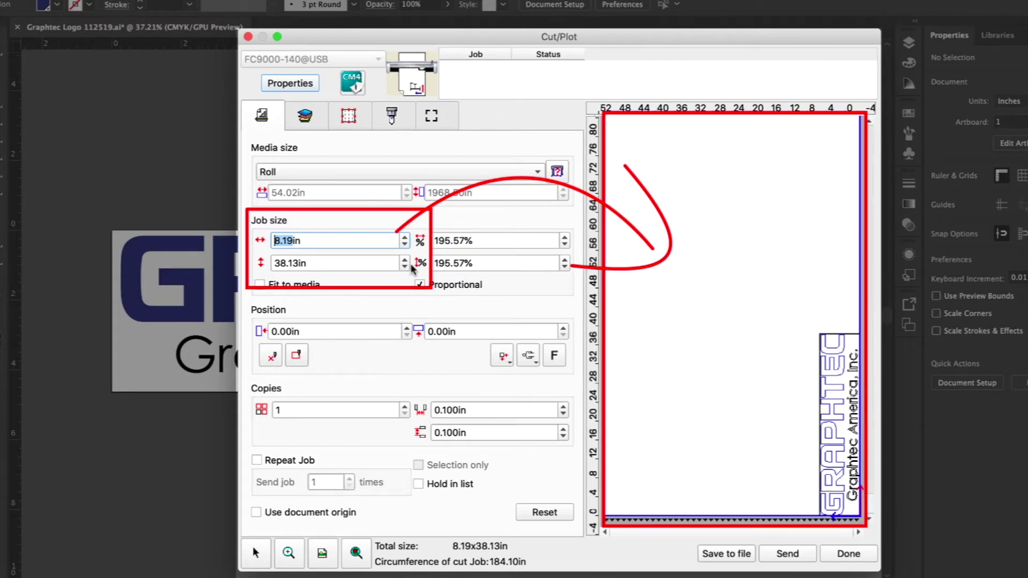
{"action": "left_click", "coordinate": [405, 244]}
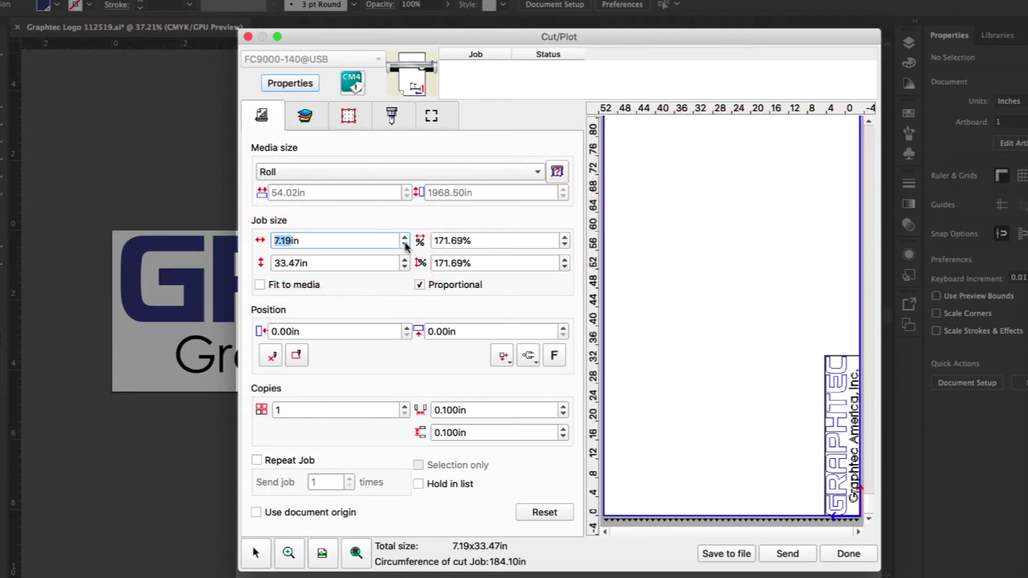
{"action": "left_click", "coordinate": [406, 244]}
{"action": "left_click", "coordinate": [405, 244]}
{"action": "left_click", "coordinate": [406, 244]}
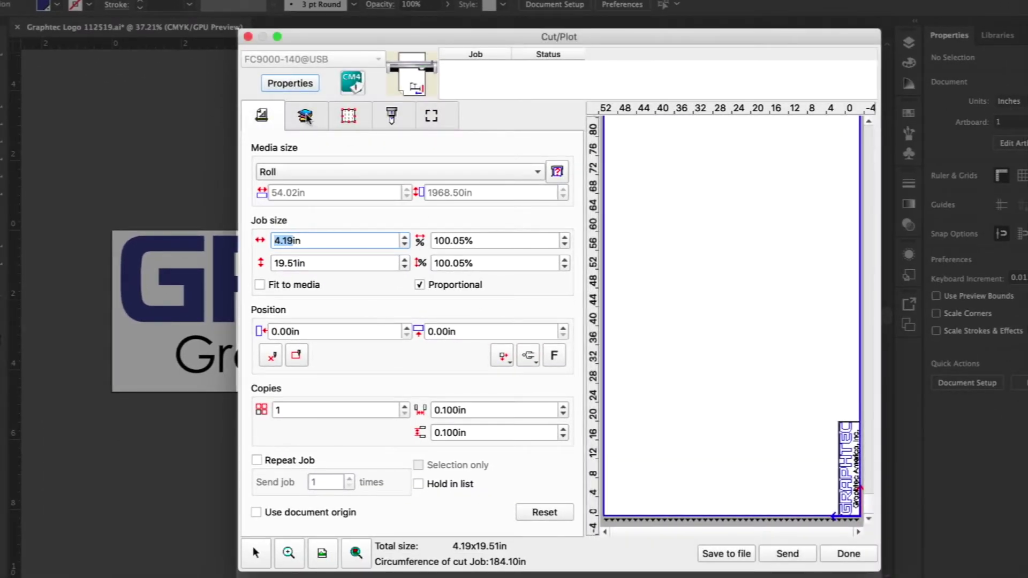
Switch output to By color, toggle PANTONE 2748 M off and on, then go back to By layer
{"action": "left_click", "coordinate": [304, 116]}
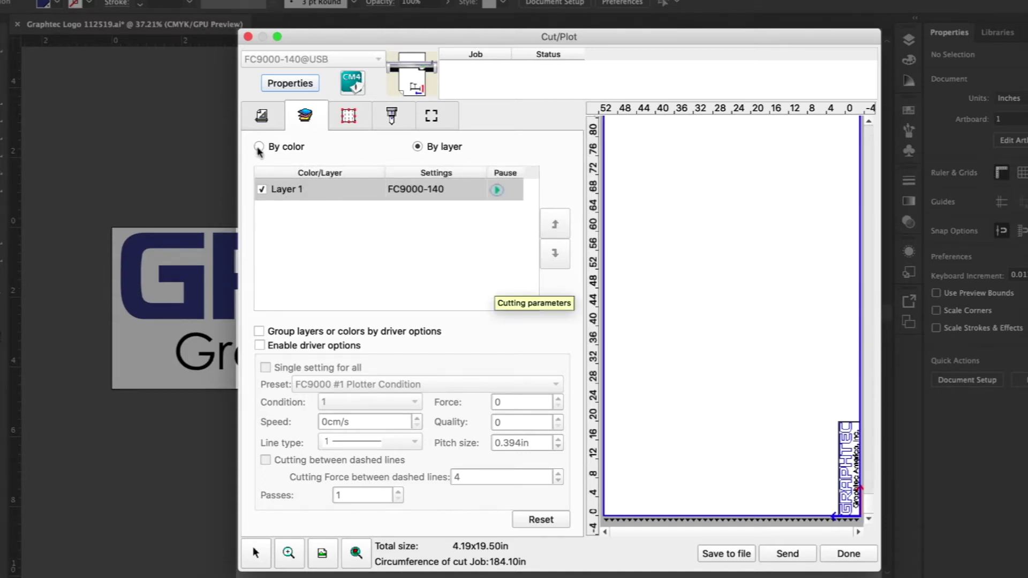
{"action": "left_click", "coordinate": [259, 148]}
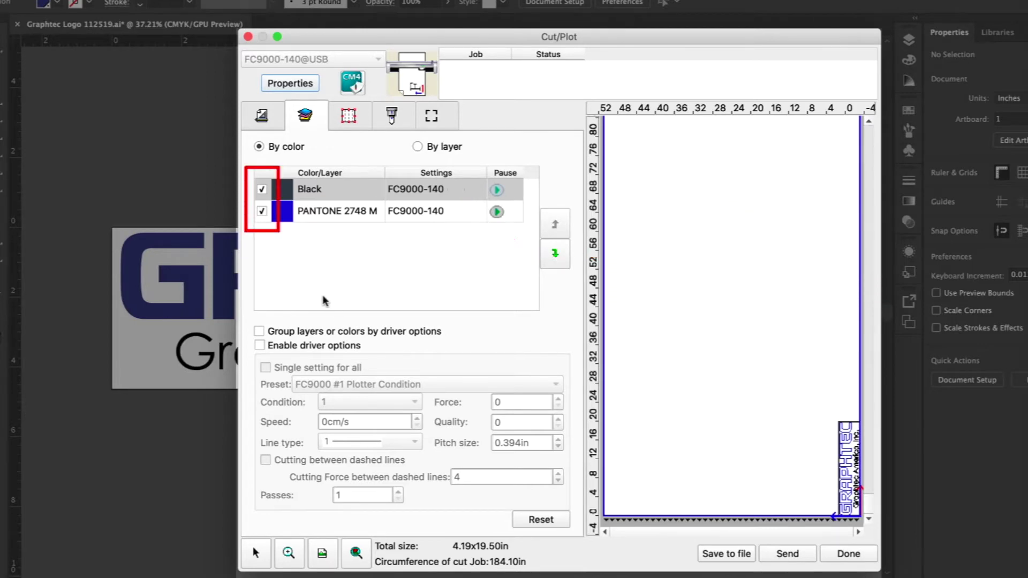
{"action": "left_click", "coordinate": [262, 212]}
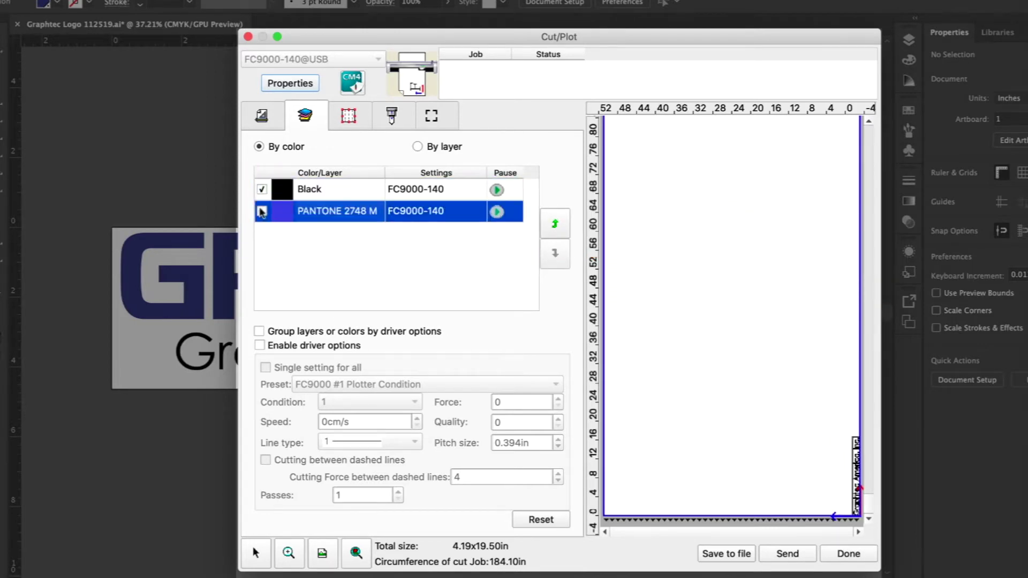
{"action": "left_click", "coordinate": [262, 212]}
{"action": "left_click", "coordinate": [332, 190]}
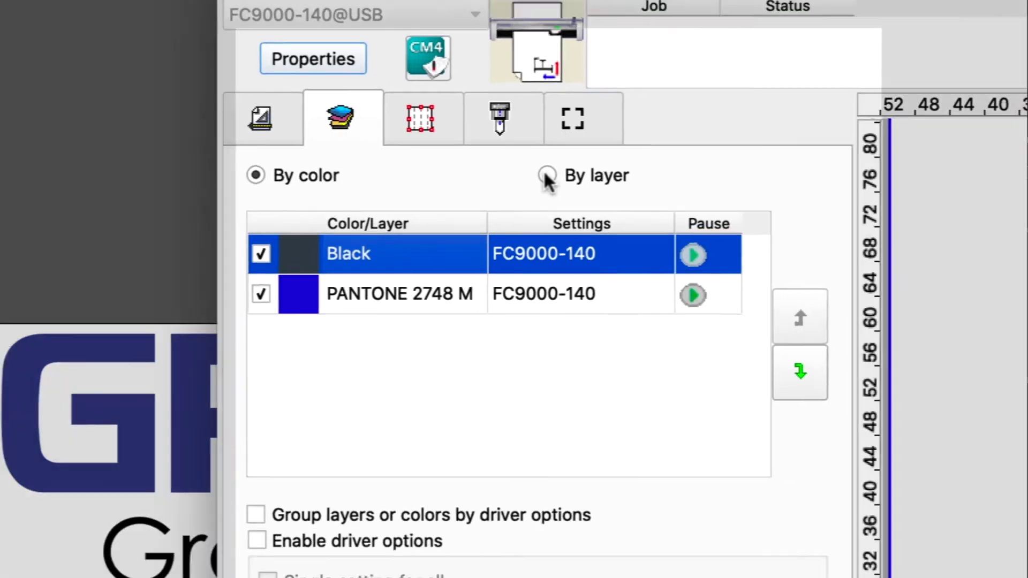
{"action": "left_click", "coordinate": [582, 183]}
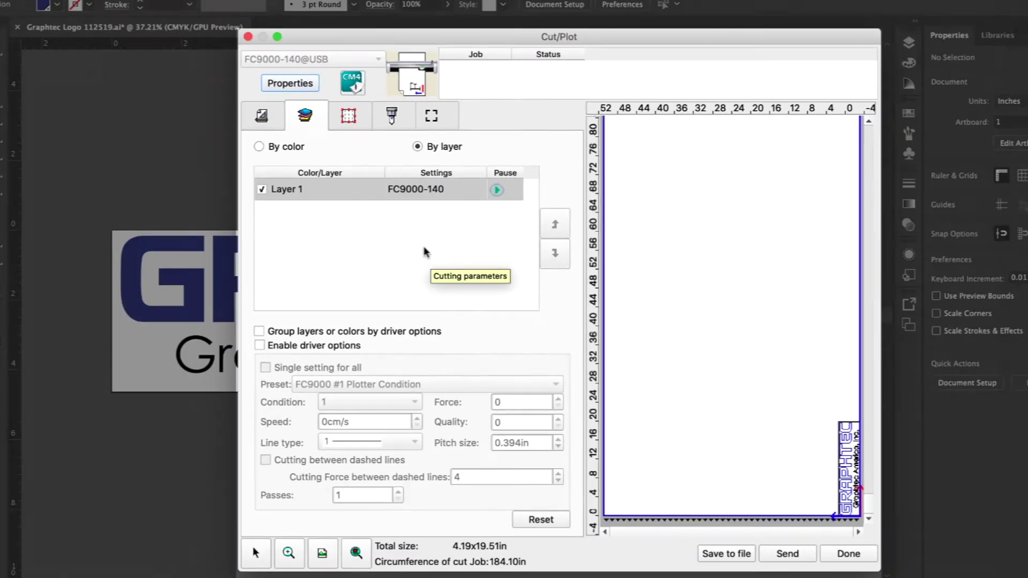
Split the logo into two tiles near 12.8 in, disable the upper tile's output, then merge back to one tile
{"action": "left_click", "coordinate": [355, 118]}
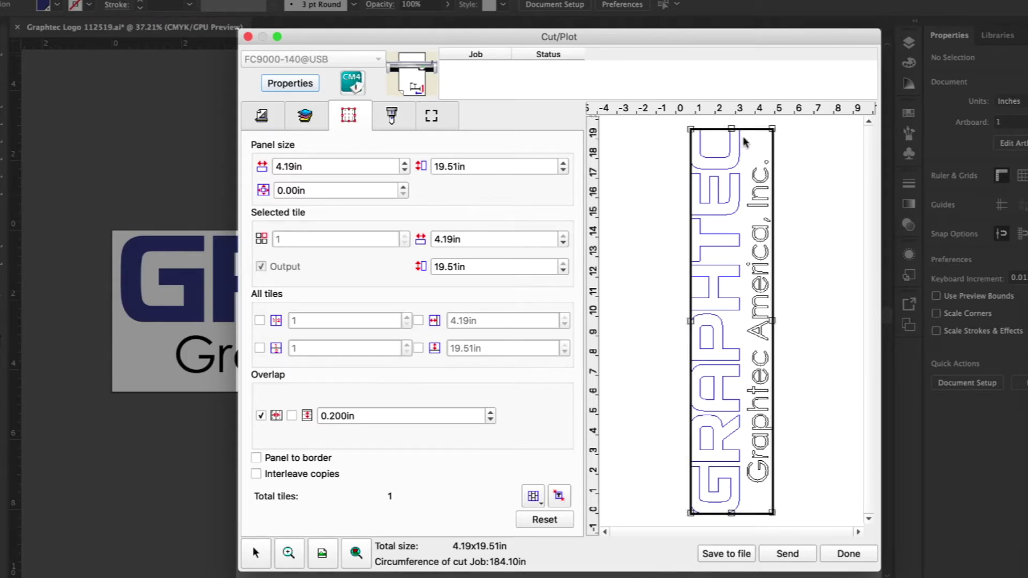
{"action": "left_click_drag", "start_coordinate": [753, 130], "coordinate": [759, 315]}
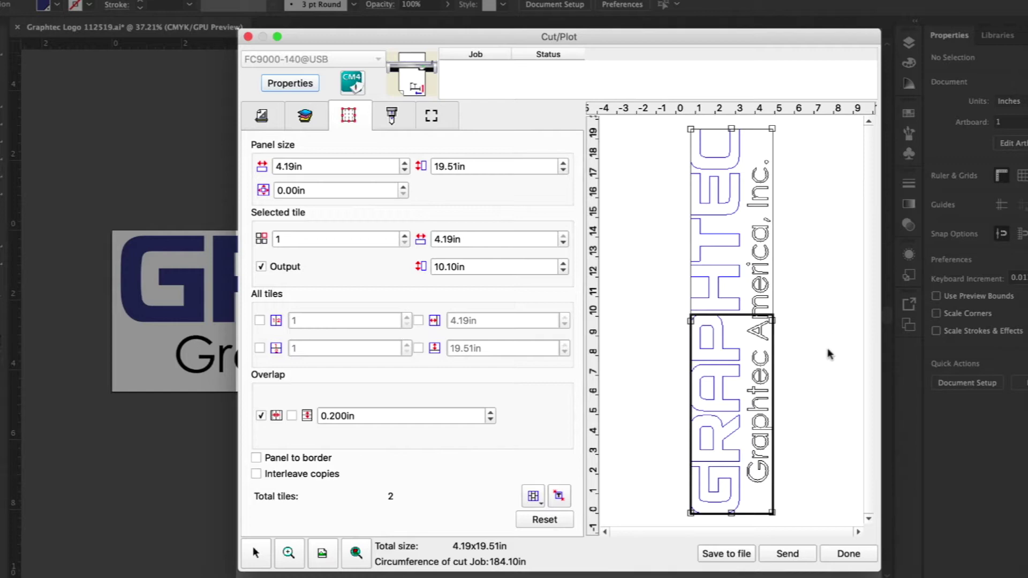
{"action": "left_click", "coordinate": [742, 262]}
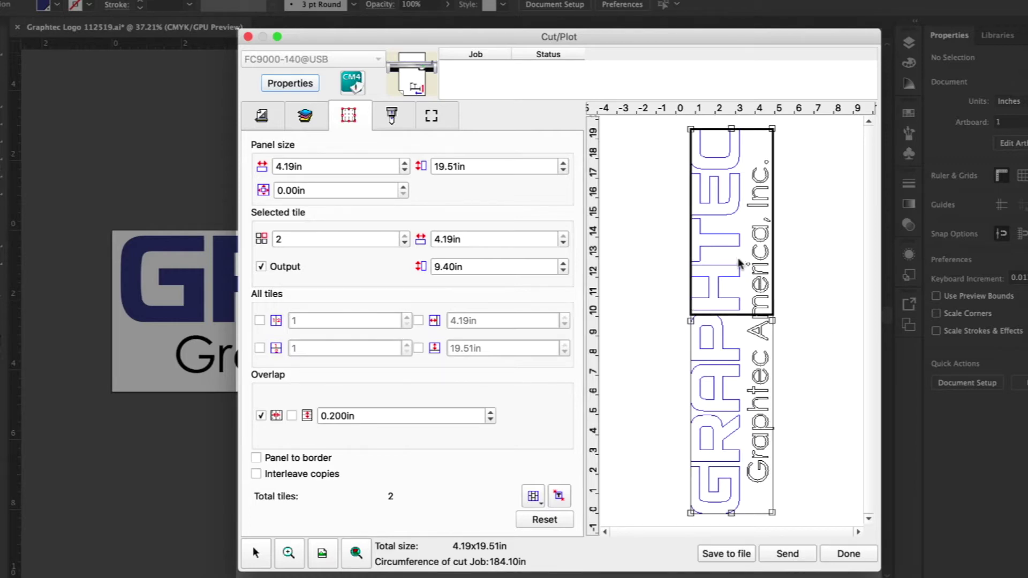
{"action": "left_click", "coordinate": [740, 264]}
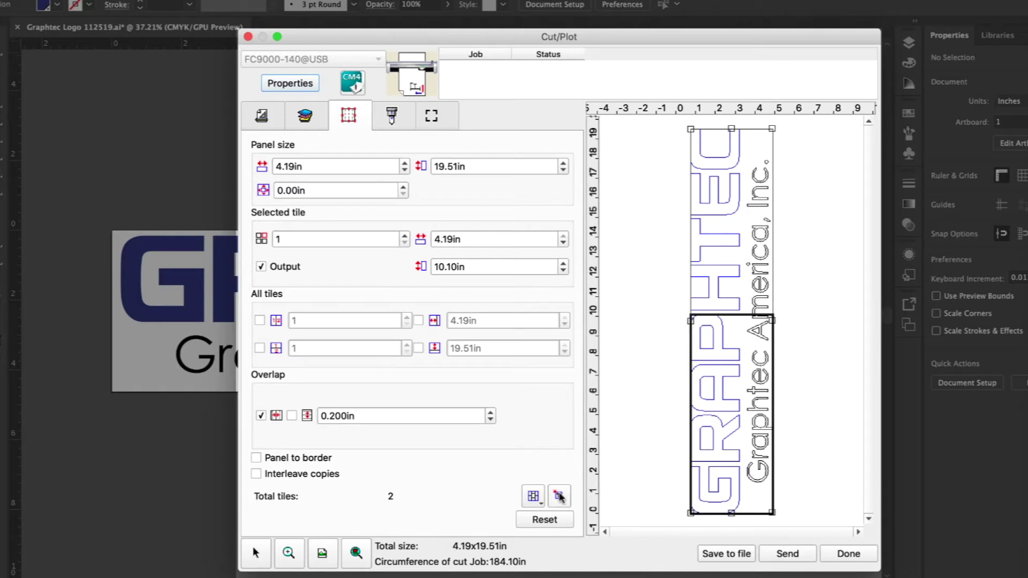
{"action": "left_click", "coordinate": [560, 496]}
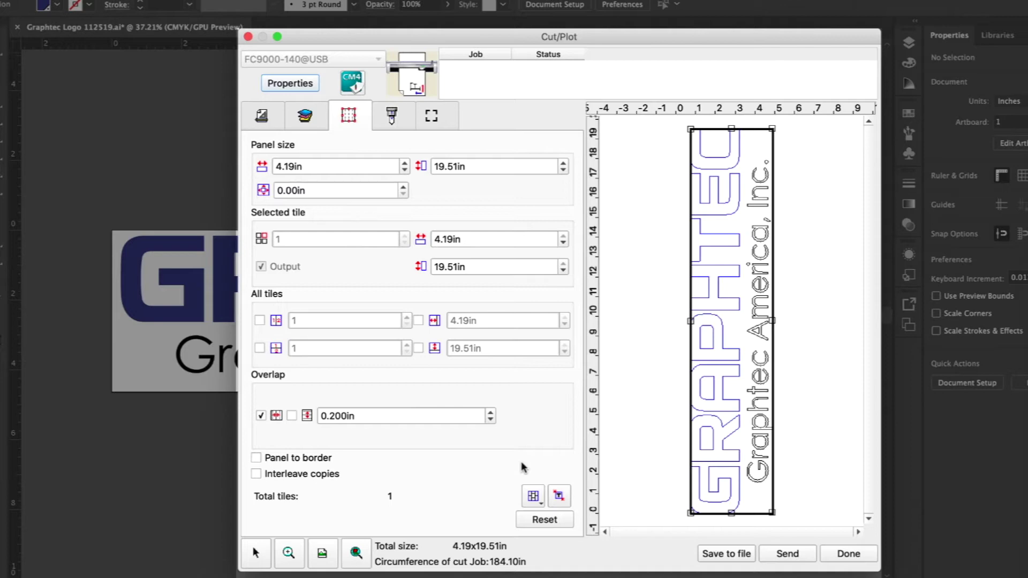
Scale the logo job width to 1500% (62.82 x 292.44 in) and view its two-tile layout
{"action": "left_click", "coordinate": [262, 121]}
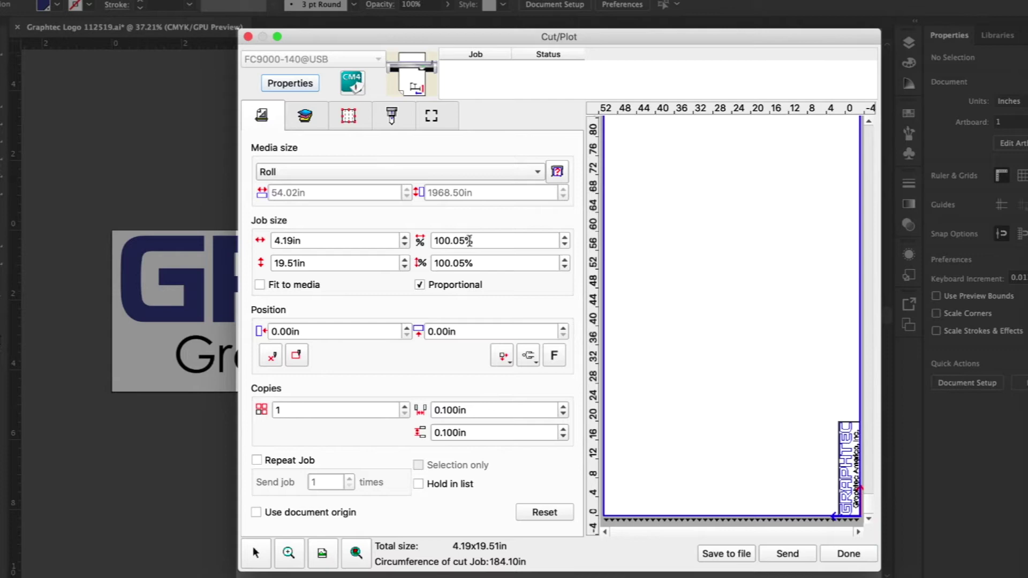
{"action": "left_click_drag", "start_coordinate": [470, 240], "coordinate": [397, 238]}
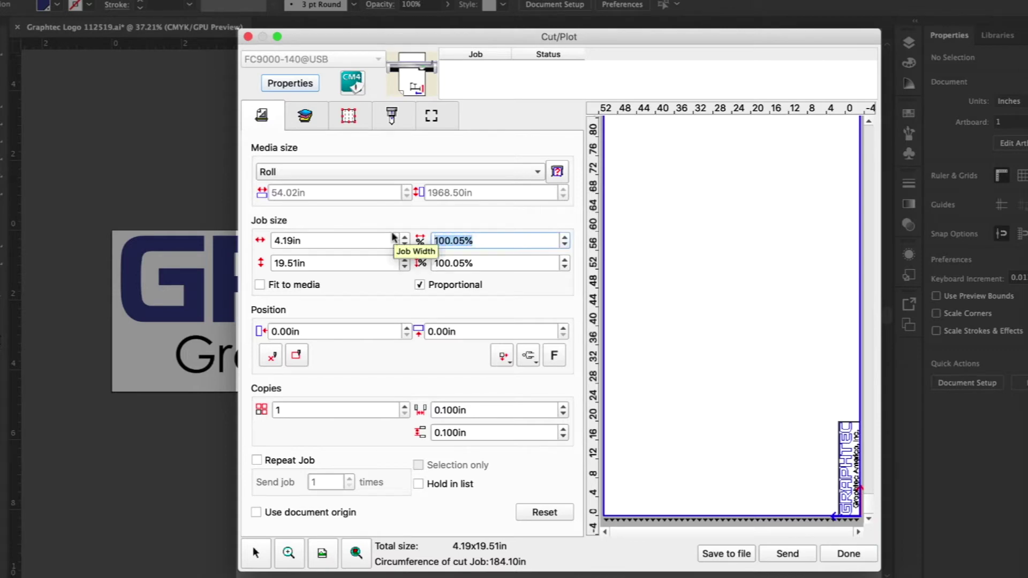
{"action": "type", "text": "1500"}
{"action": "key", "text": "Return"}
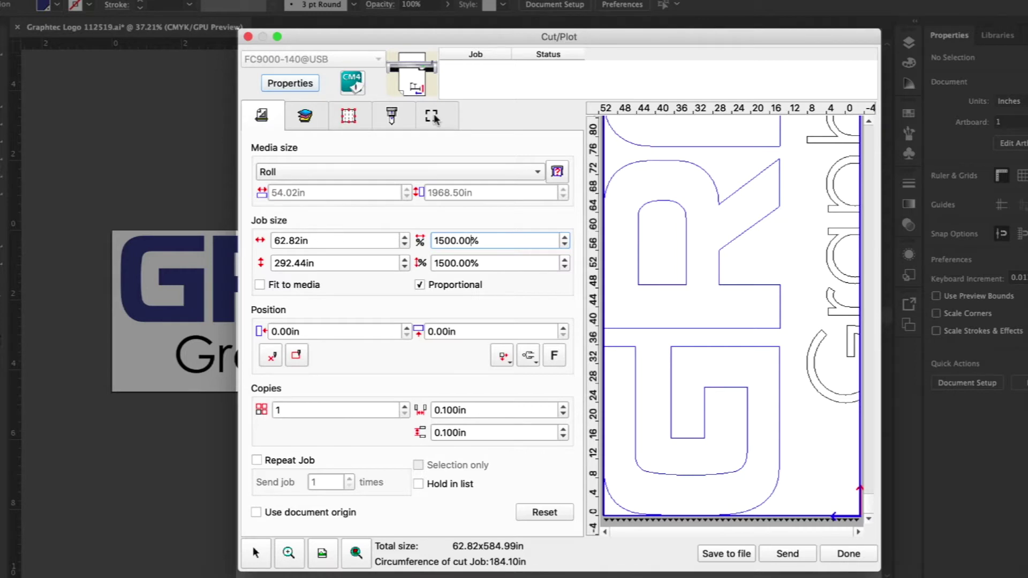
{"action": "left_click", "coordinate": [348, 119]}
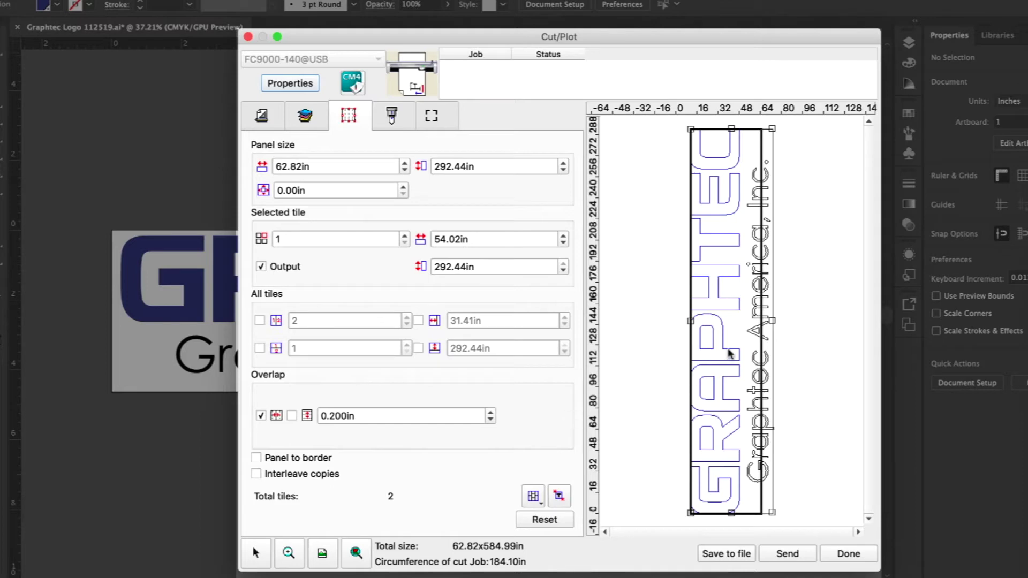
Drag extra tile dividers across the enlarged job, then reset the tiles
{"action": "left_click_drag", "start_coordinate": [760, 343], "coordinate": [743, 342]}
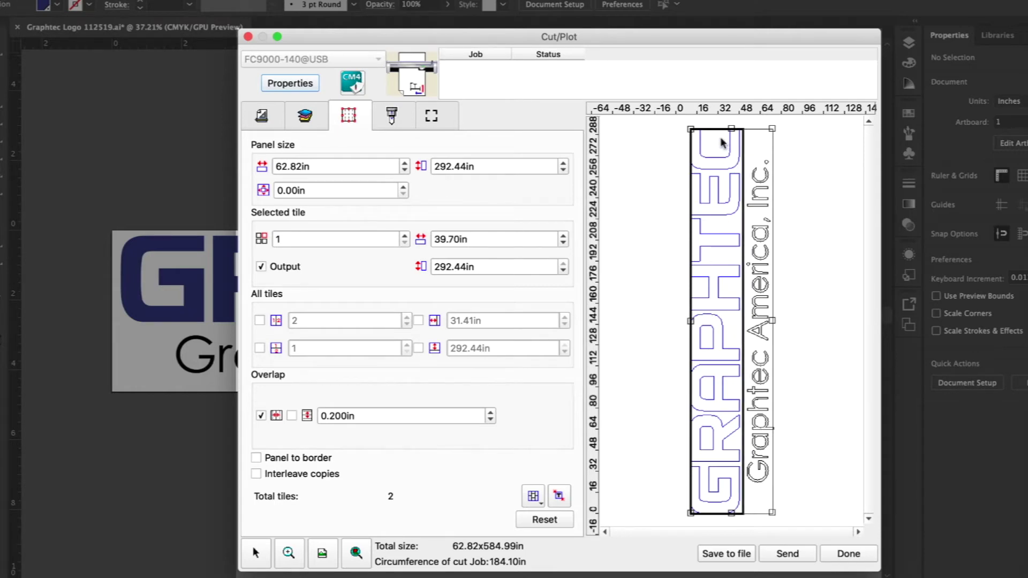
{"action": "left_click_drag", "start_coordinate": [714, 128], "coordinate": [718, 315]}
{"action": "left_click_drag", "start_coordinate": [760, 130], "coordinate": [756, 212]}
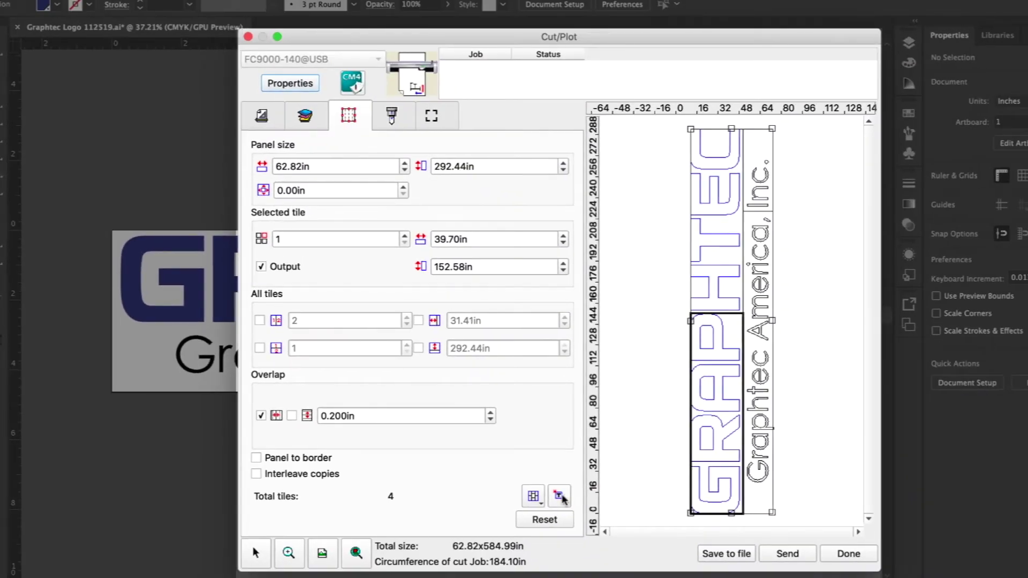
{"action": "left_click", "coordinate": [560, 497]}
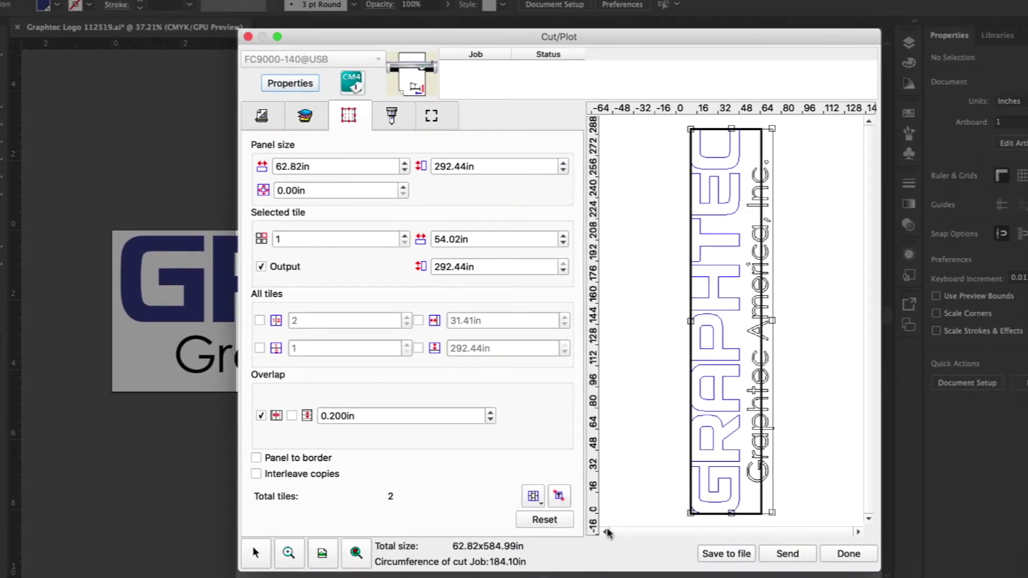
Set the width scale back to 100% (4.19 x 19.50 in) and view the single tile
{"action": "left_click", "coordinate": [276, 127]}
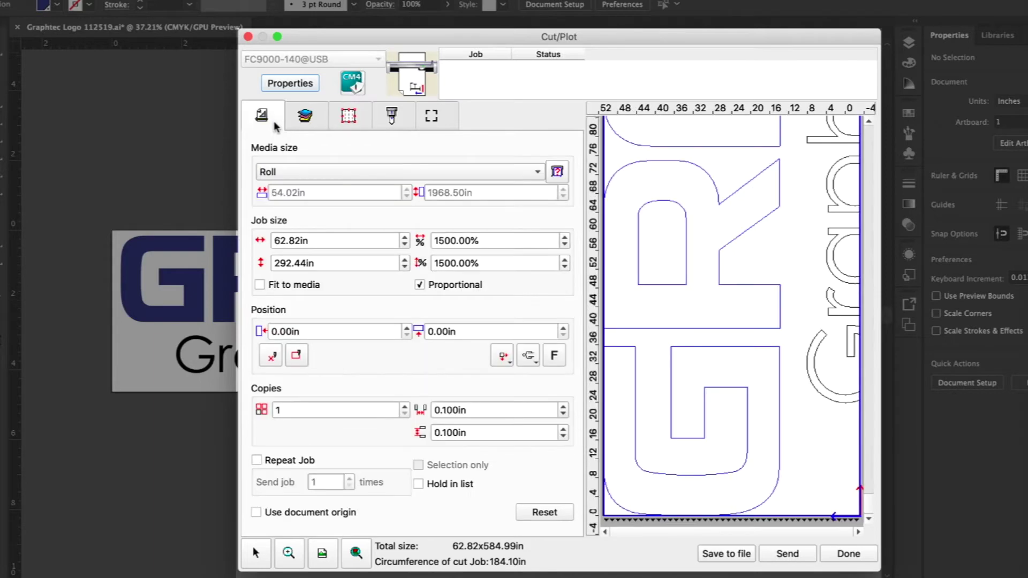
{"action": "left_click_drag", "start_coordinate": [435, 240], "coordinate": [454, 242]}
{"action": "type", "text": "100"}
{"action": "key", "text": "Return"}
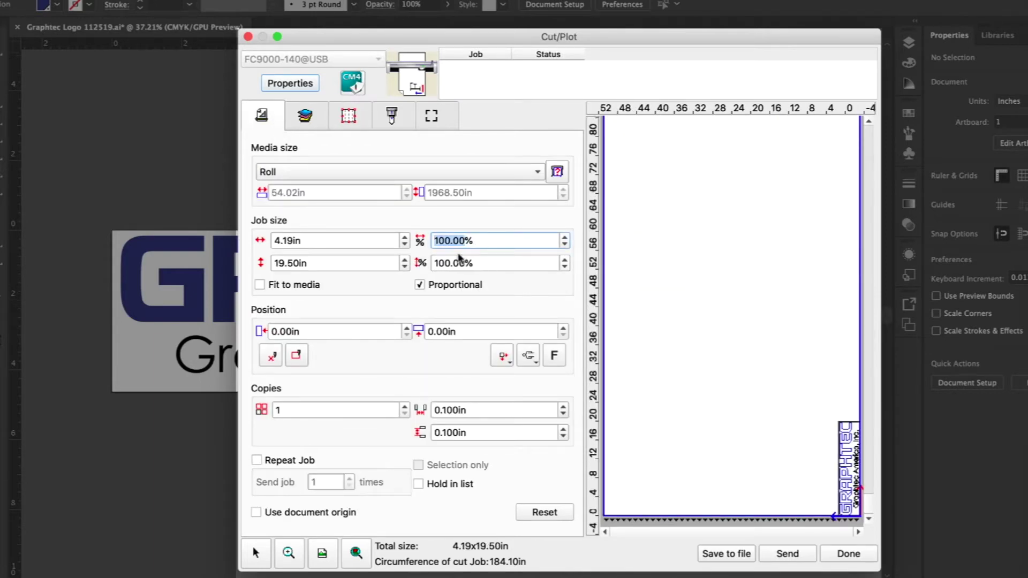
{"action": "left_click", "coordinate": [348, 115]}
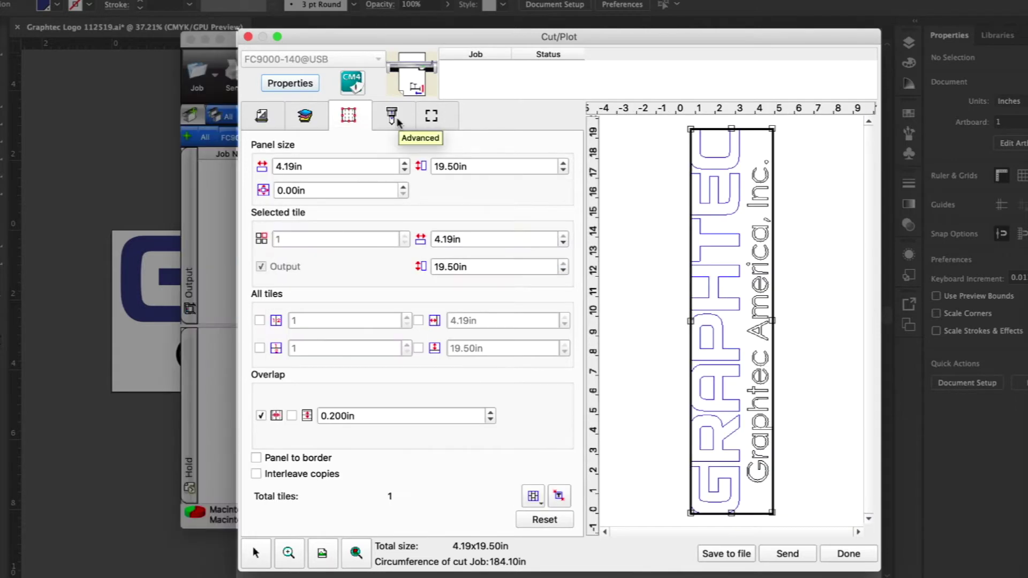
Enable a weed border around the logo, try horizontal and vertical weed lines, then view registration marks
{"action": "left_click", "coordinate": [392, 116]}
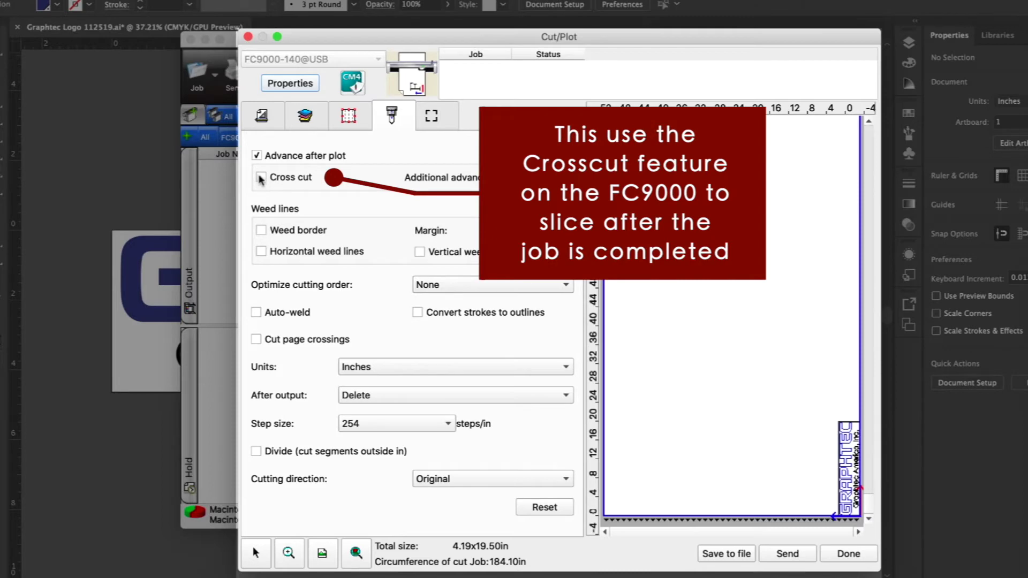
{"action": "left_click", "coordinate": [262, 232]}
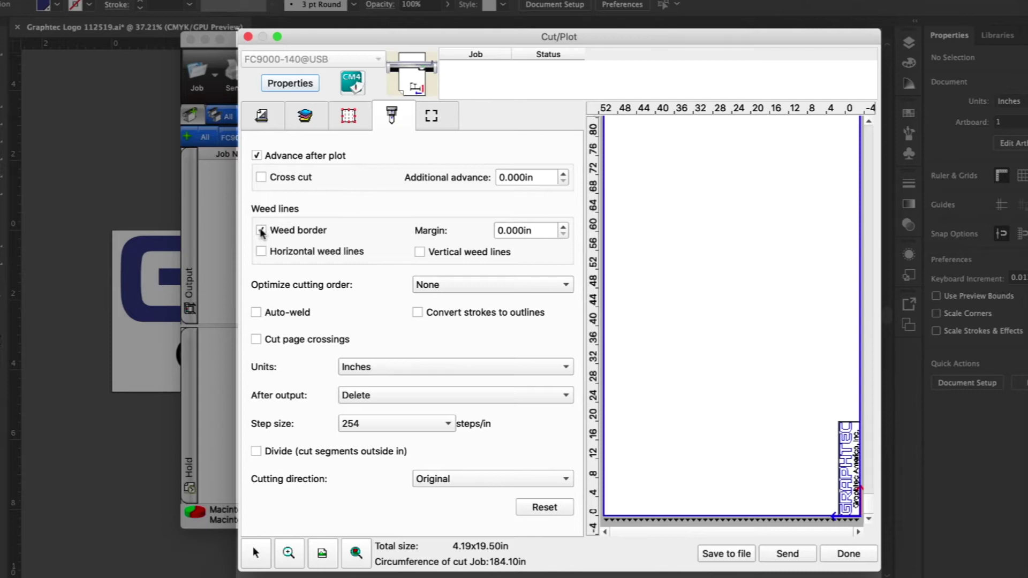
{"action": "left_click", "coordinate": [261, 251]}
{"action": "left_click", "coordinate": [419, 252]}
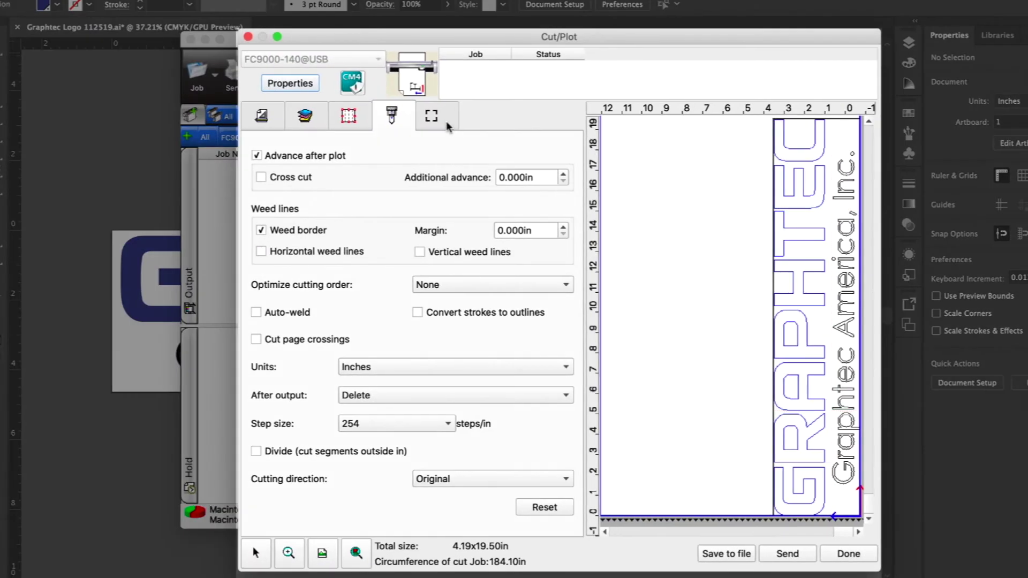
{"action": "left_click", "coordinate": [445, 120]}
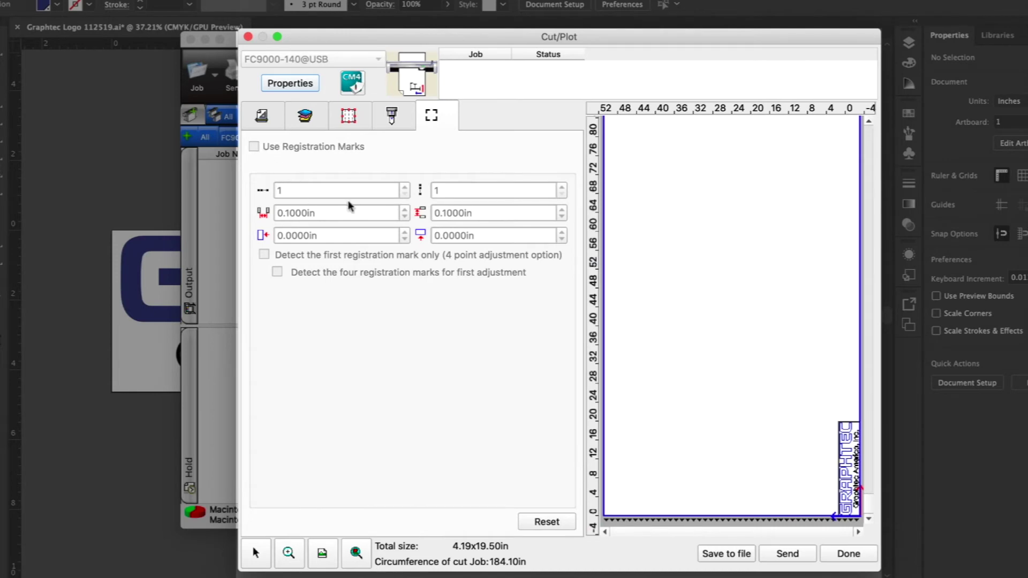
Return to the General tab showing 54.02 in roll media and the 4.19 x 19.50 in job
{"action": "left_click", "coordinate": [263, 117]}
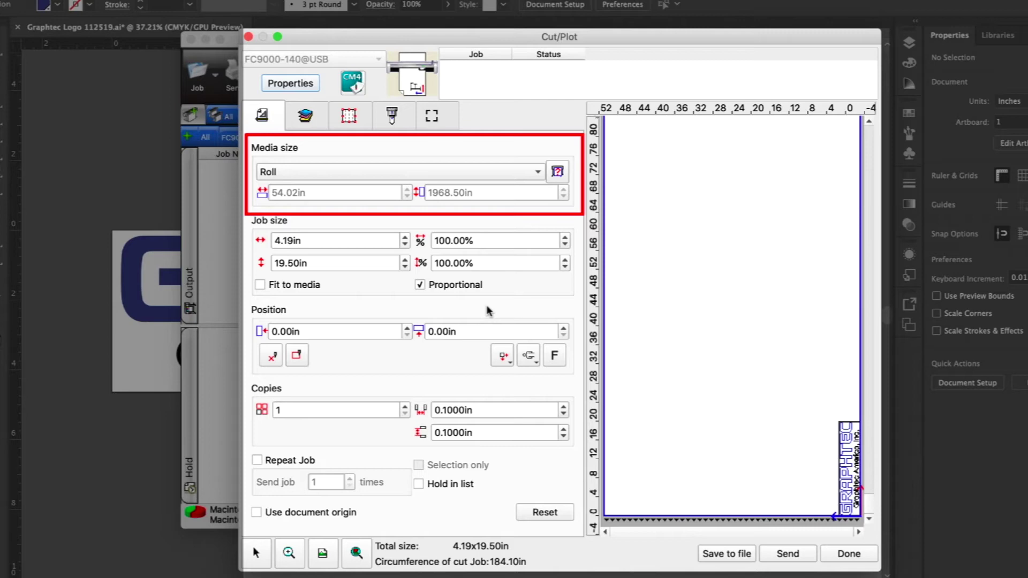
Try User defined media, revert to Roll, then poll the cutter for 53.00 x 1073.00 in media
{"action": "left_click", "coordinate": [540, 173]}
{"action": "left_click", "coordinate": [541, 177]}
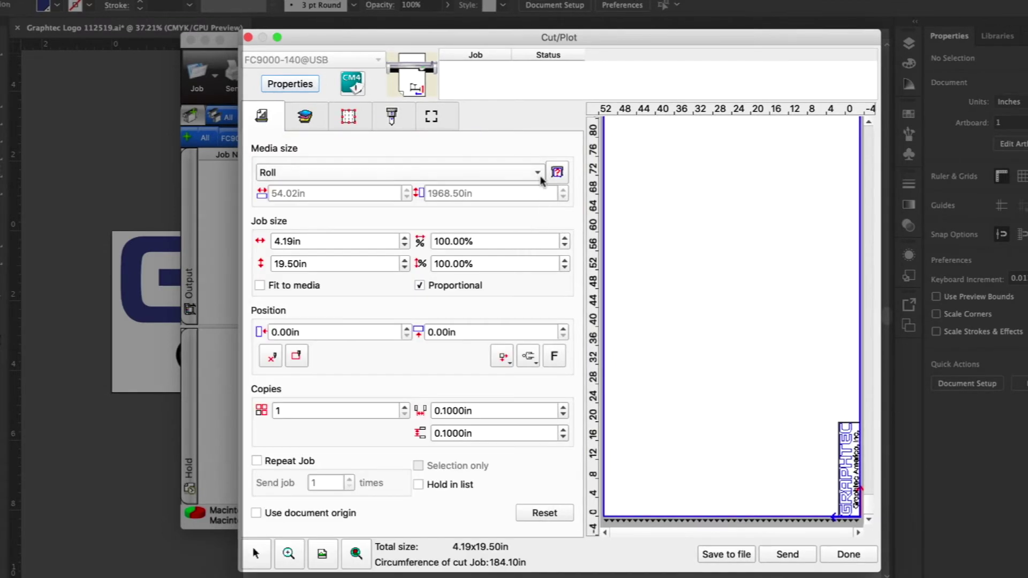
{"action": "left_click", "coordinate": [539, 173]}
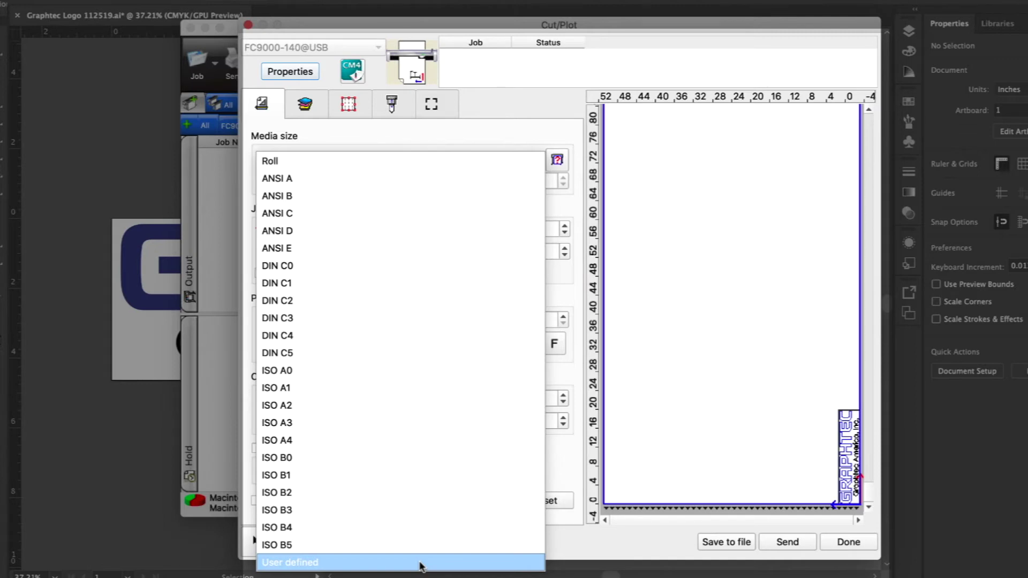
{"action": "left_click", "coordinate": [420, 564]}
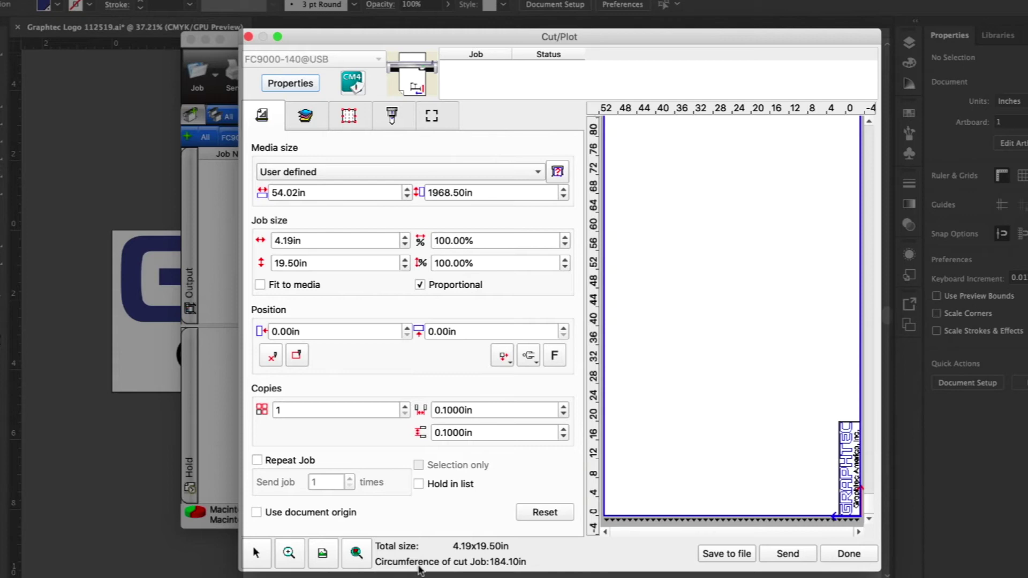
{"action": "key", "text": "r"}
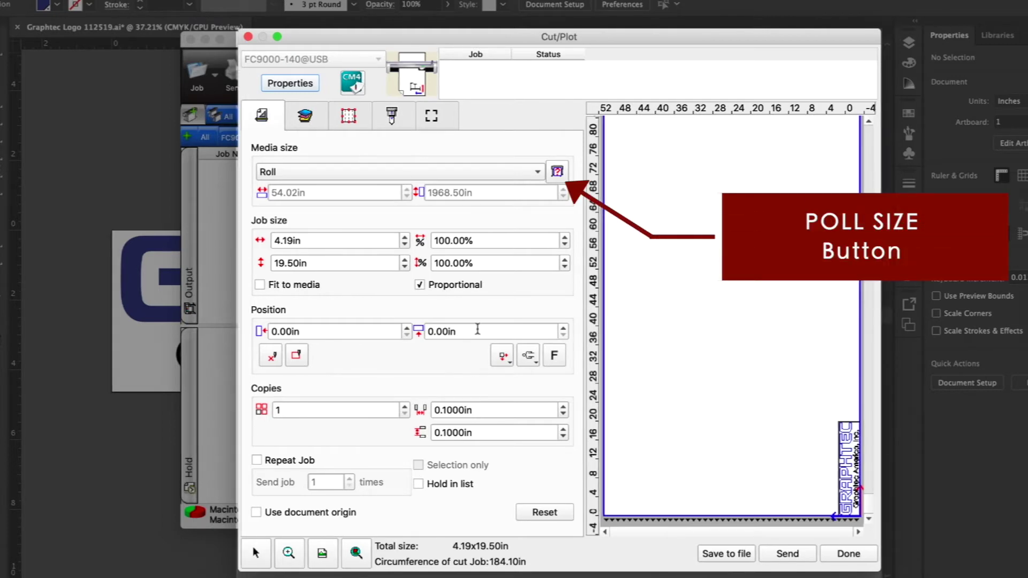
{"action": "left_click", "coordinate": [558, 171]}
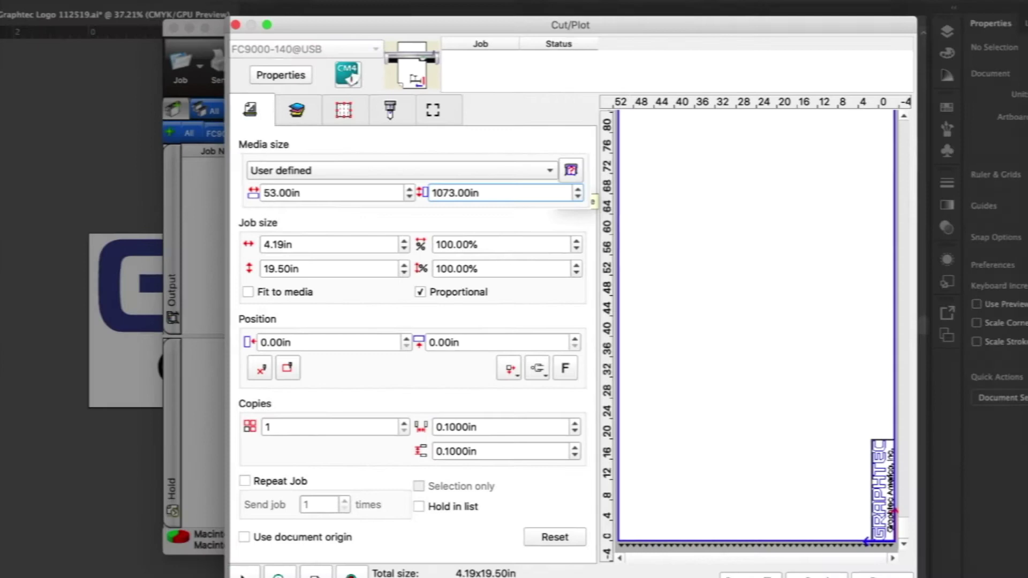
{"action": "key", "text": "Tab"}
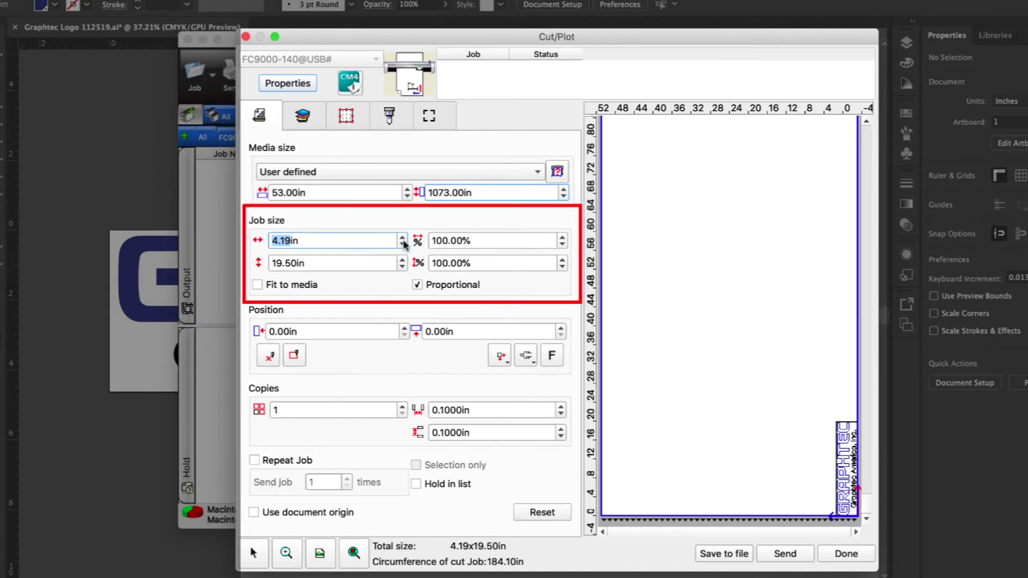
Nudge the job scale up and down with the spinners, then enter 100%
{"action": "left_click_drag", "start_coordinate": [561, 237], "coordinate": [560, 241]}
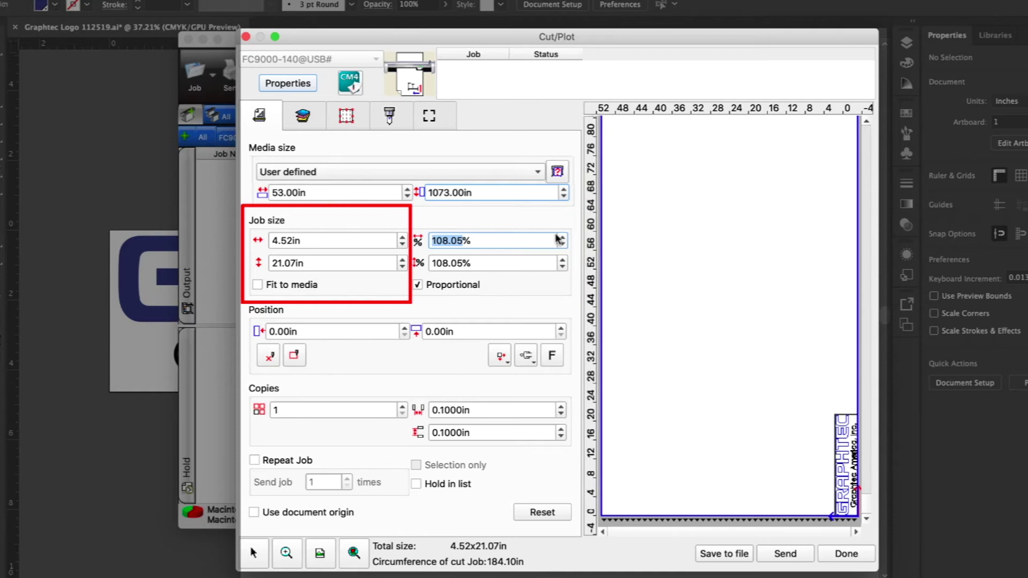
{"action": "left_click", "coordinate": [562, 237]}
{"action": "left_click", "coordinate": [562, 245]}
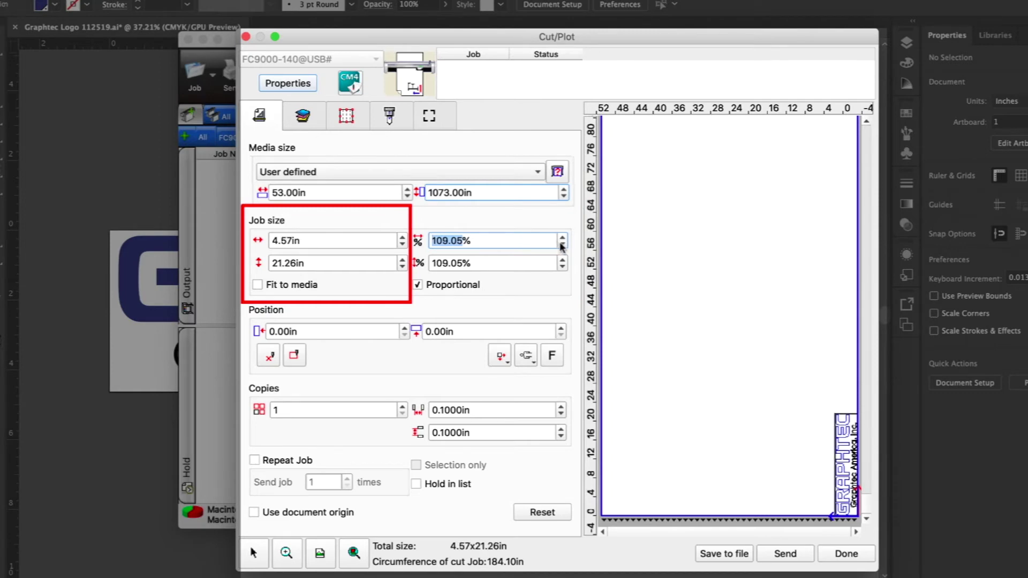
{"action": "left_click", "coordinate": [562, 245]}
{"action": "left_click", "coordinate": [562, 246]}
{"action": "left_click", "coordinate": [562, 245]}
{"action": "left_click", "coordinate": [562, 245]}
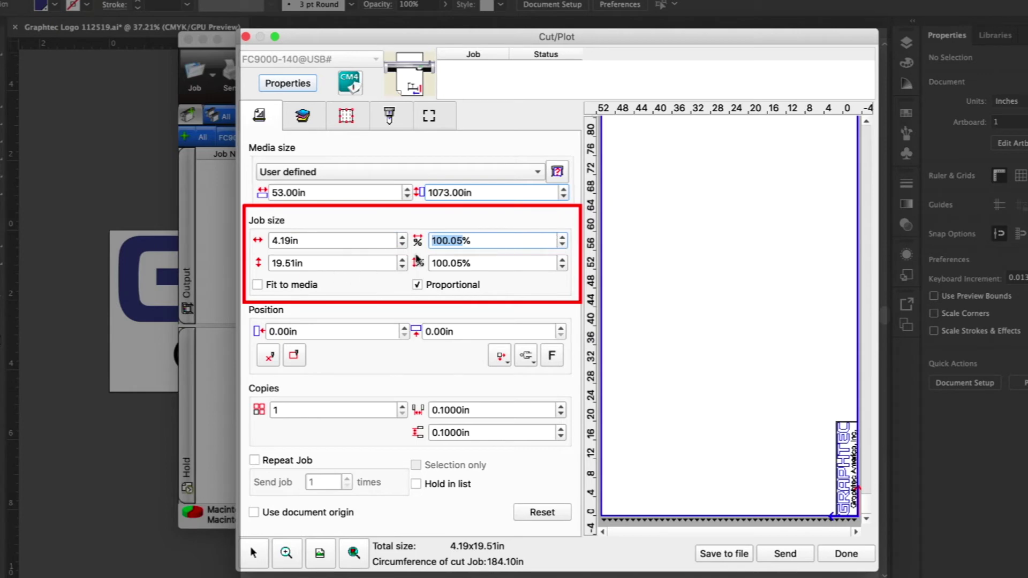
{"action": "type", "text": "100"}
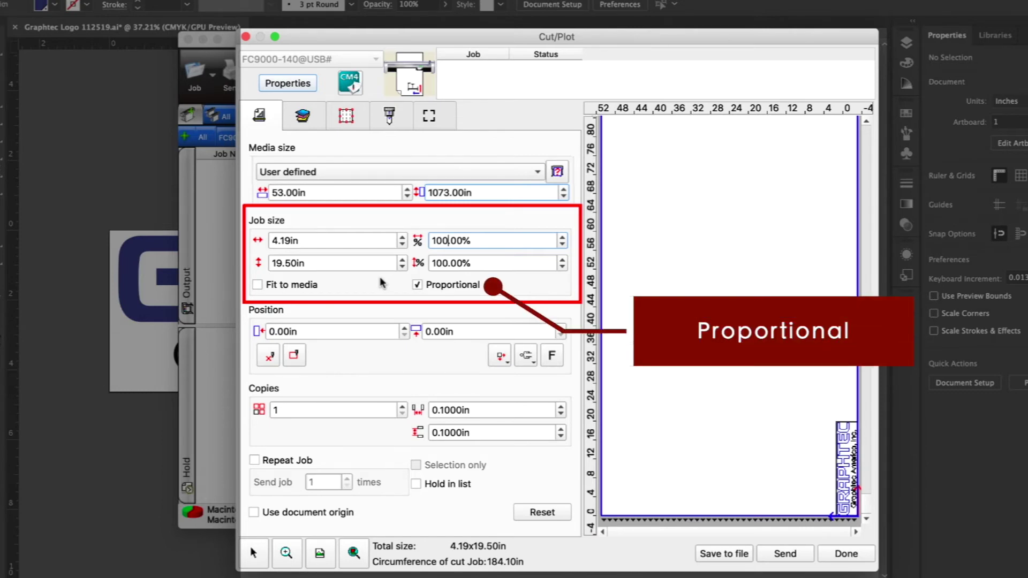
Turn off Proportional scaling and widen the job to 7.19 in
{"action": "left_click", "coordinate": [418, 285]}
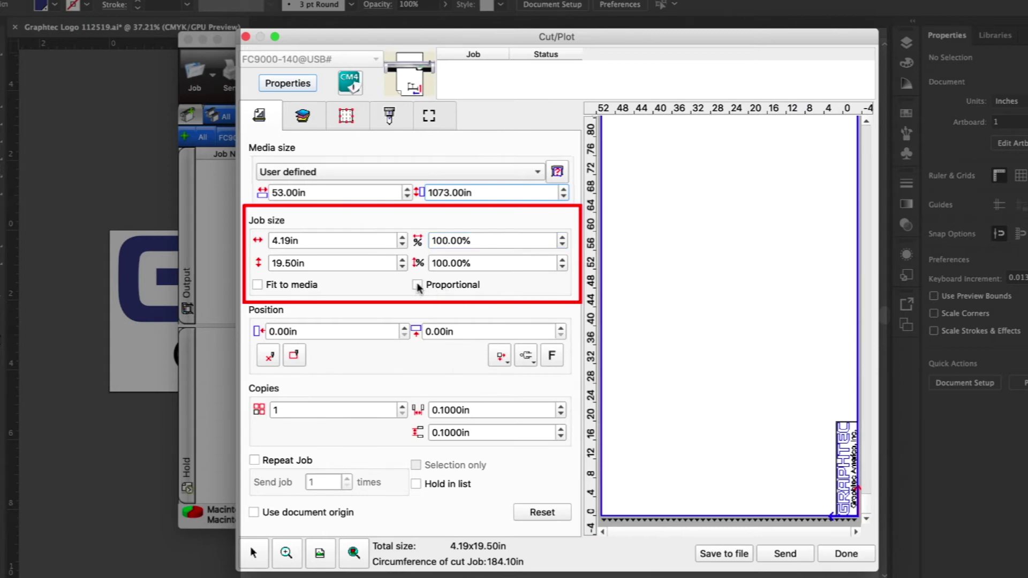
{"action": "left_click", "coordinate": [403, 238]}
{"action": "left_click", "coordinate": [403, 238]}
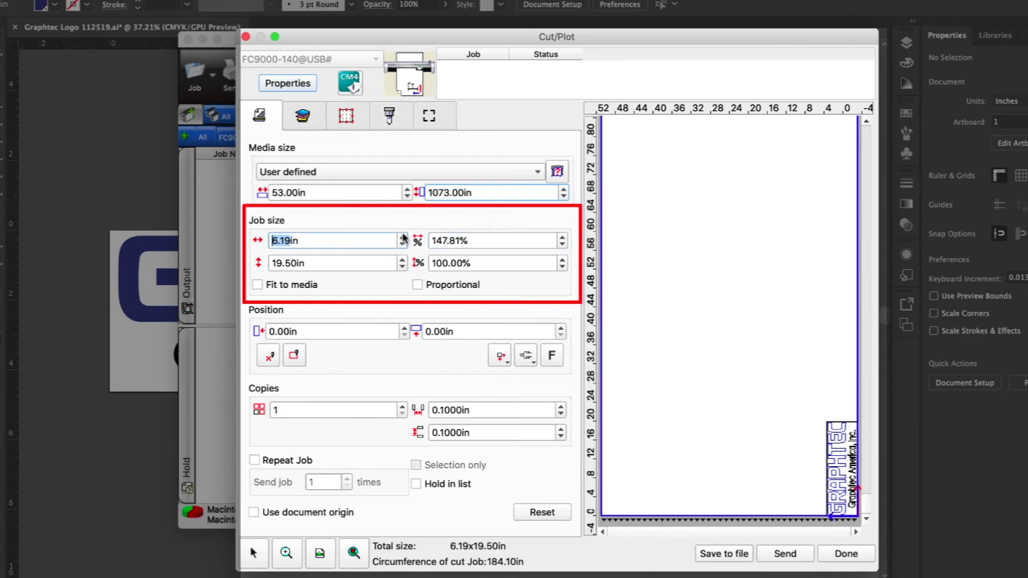
{"action": "left_click", "coordinate": [403, 238]}
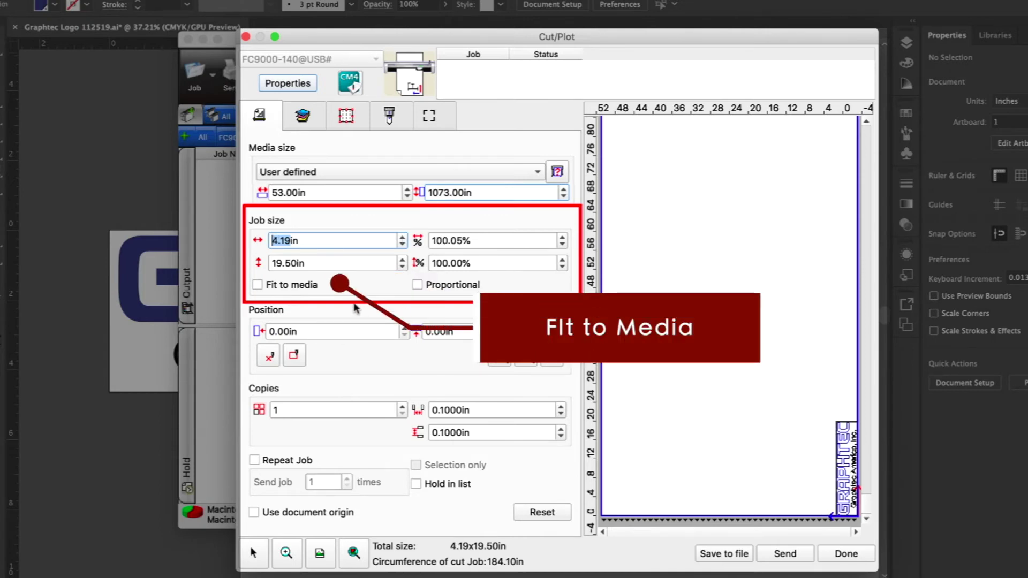
Toggle Fit to media on and off, then offset the job 1.00 in horizontally
{"action": "left_click", "coordinate": [257, 285]}
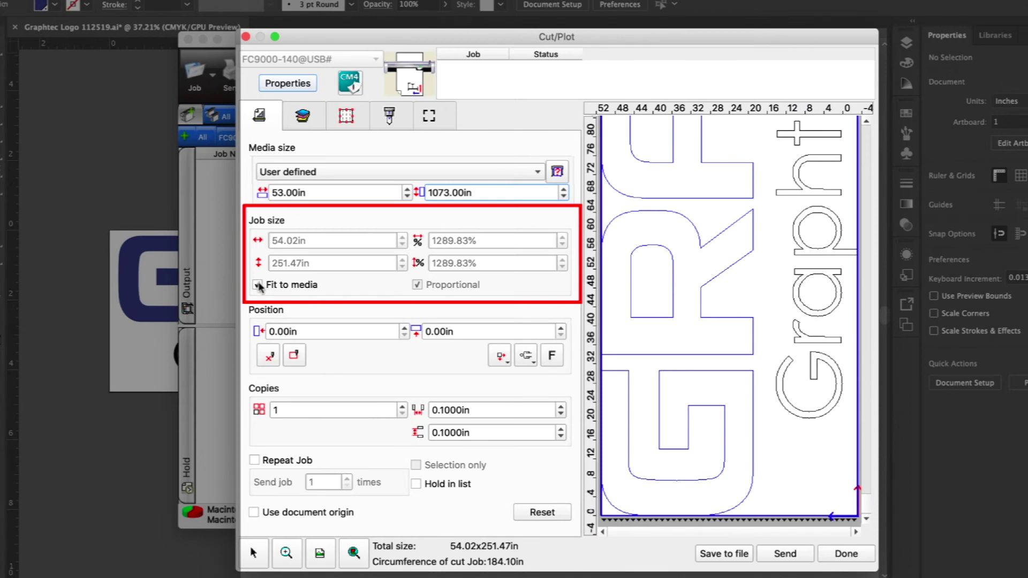
{"action": "left_click", "coordinate": [257, 285]}
{"action": "left_click", "coordinate": [405, 328]}
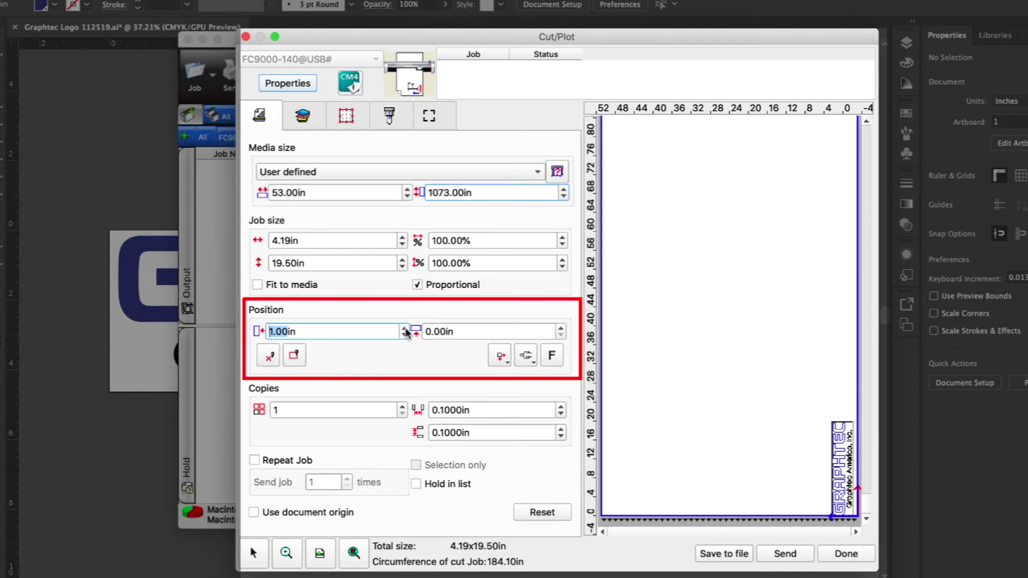
Spin Position X and Y back to 0.00 in
{"action": "left_click", "coordinate": [406, 335]}
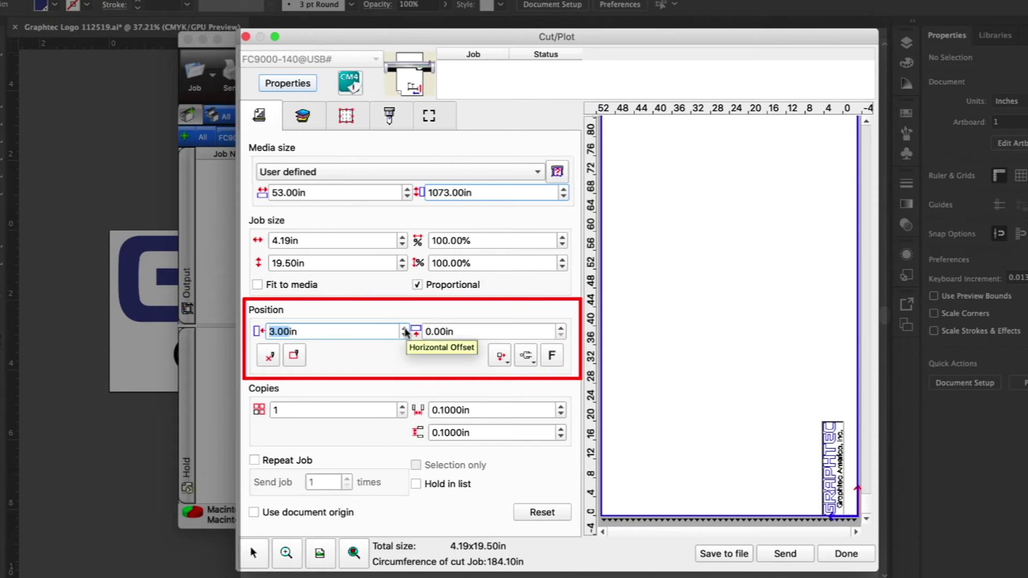
{"action": "left_click", "coordinate": [406, 328]}
{"action": "left_click", "coordinate": [406, 335]}
{"action": "left_click", "coordinate": [561, 328]}
{"action": "left_click", "coordinate": [562, 335]}
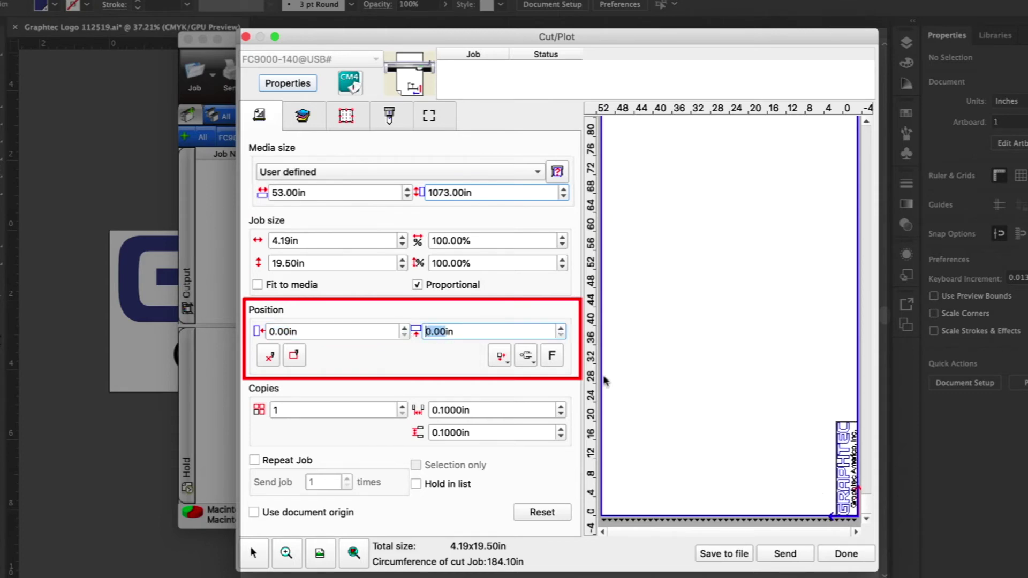
Drag the job across the media preview with the move tool, then preview its position with Show Me
{"action": "mouse_move", "coordinate": [844, 478]}
{"action": "left_mouse_down"}
{"action": "mouse_move", "coordinate": [753, 486]}
{"action": "mouse_move", "coordinate": [847, 487]}
{"action": "left_mouse_up"}
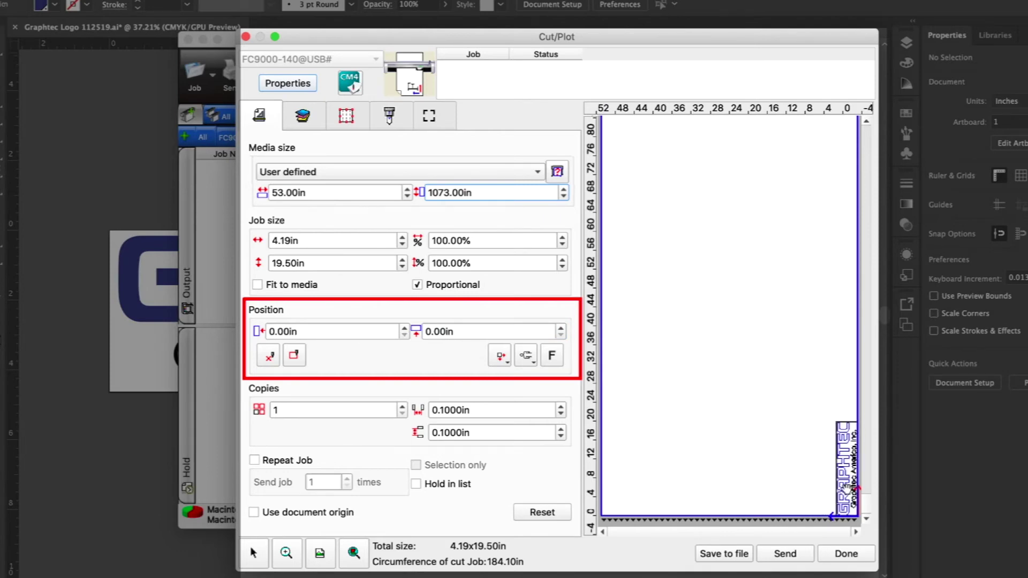
{"action": "left_click", "coordinate": [269, 358]}
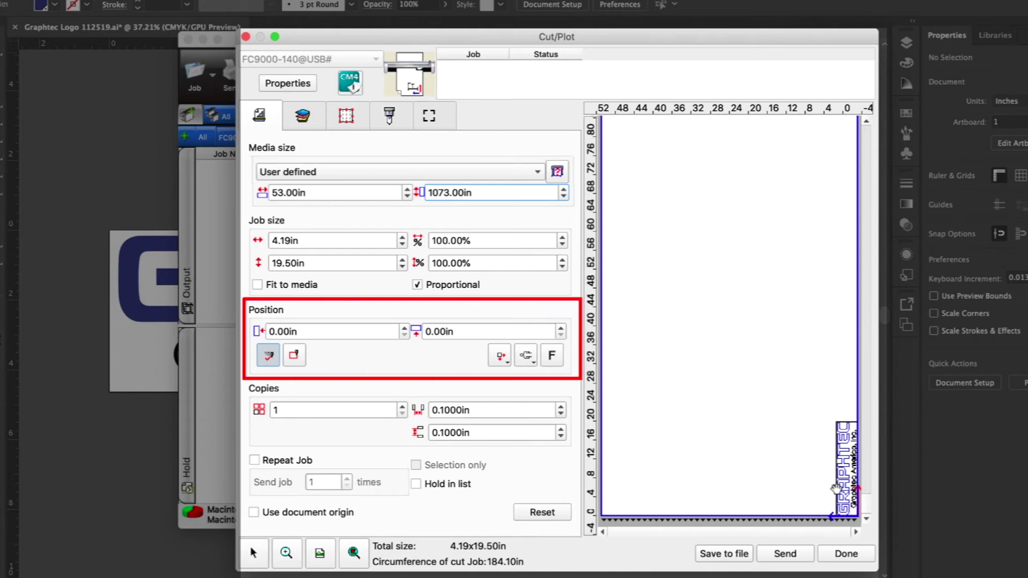
{"action": "left_click_drag", "start_coordinate": [836, 487], "coordinate": [815, 488]}
{"action": "left_click_drag", "start_coordinate": [749, 495], "coordinate": [749, 491]}
{"action": "left_click", "coordinate": [294, 355]}
Try several job origin positions, then settle on the right-edge origin at 0.00 x 0.00 in
{"action": "left_click", "coordinate": [500, 356]}
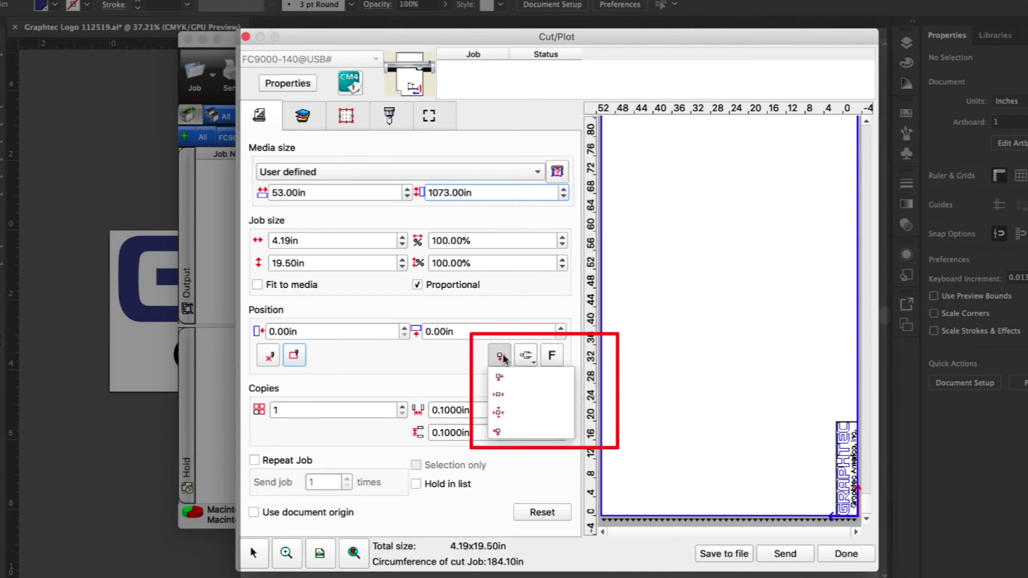
{"action": "left_click", "coordinate": [507, 397]}
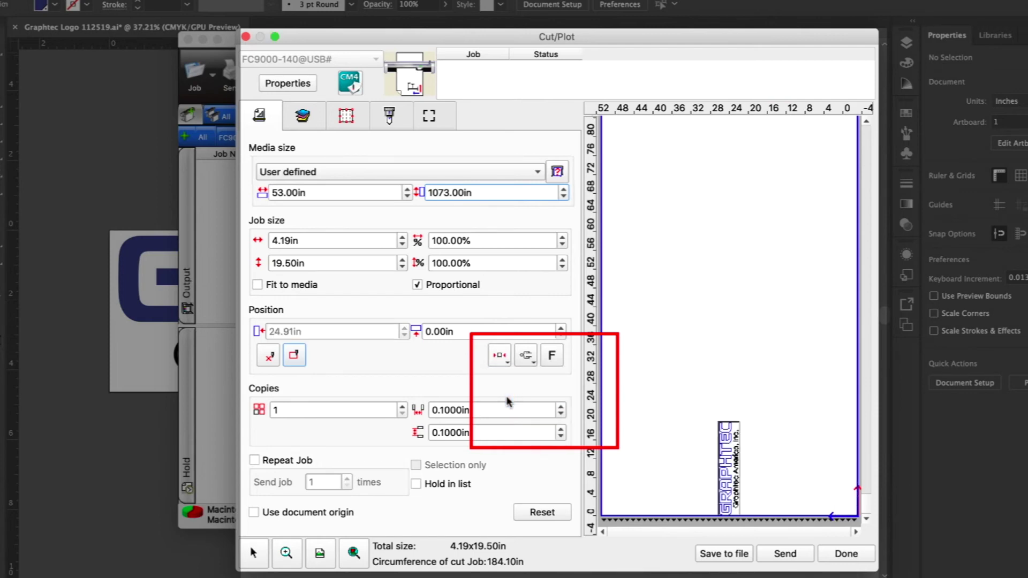
{"action": "left_click", "coordinate": [501, 356]}
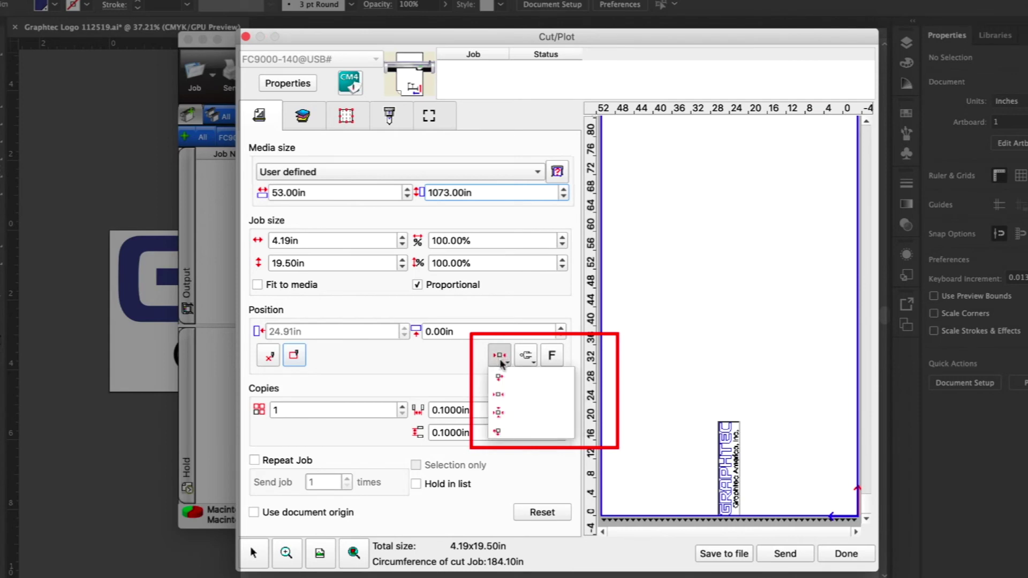
{"action": "left_click", "coordinate": [502, 413]}
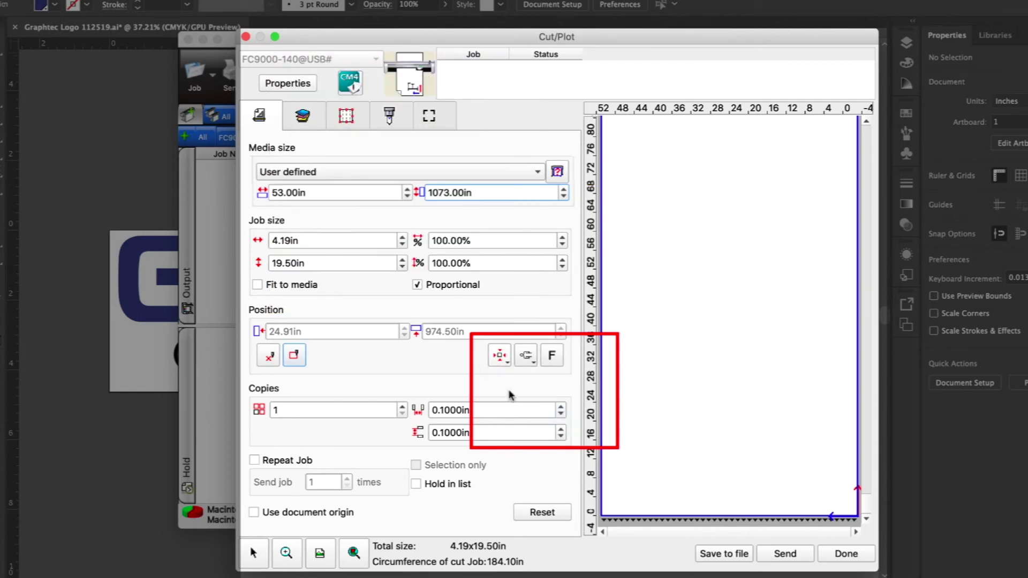
{"action": "left_click", "coordinate": [501, 356]}
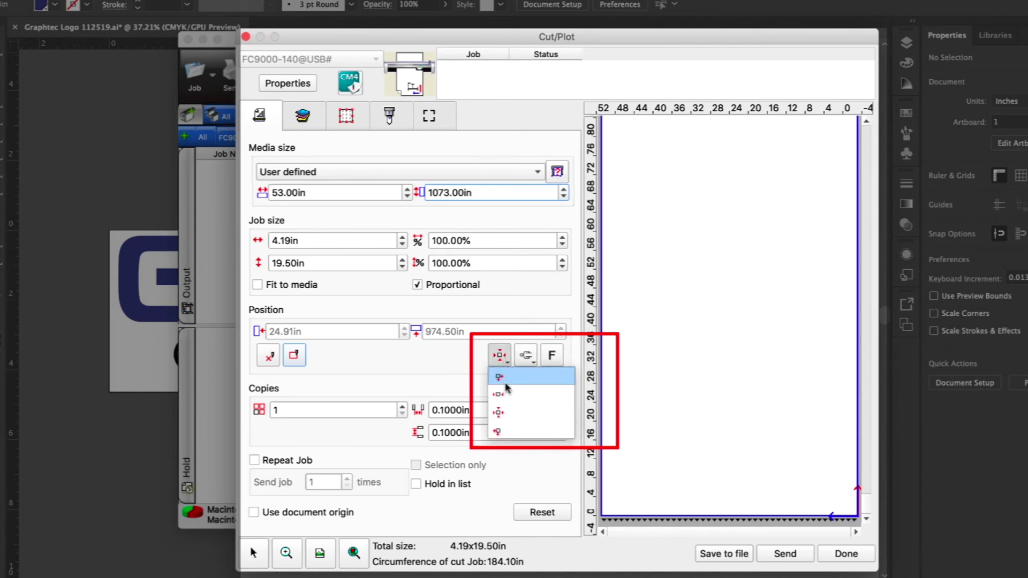
{"action": "left_click", "coordinate": [503, 432]}
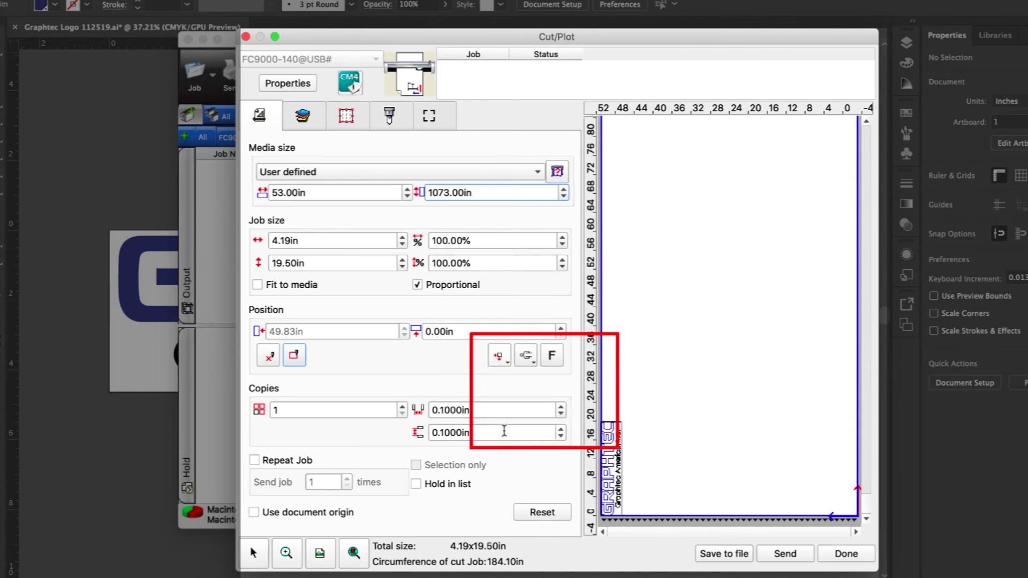
{"action": "left_click", "coordinate": [504, 363]}
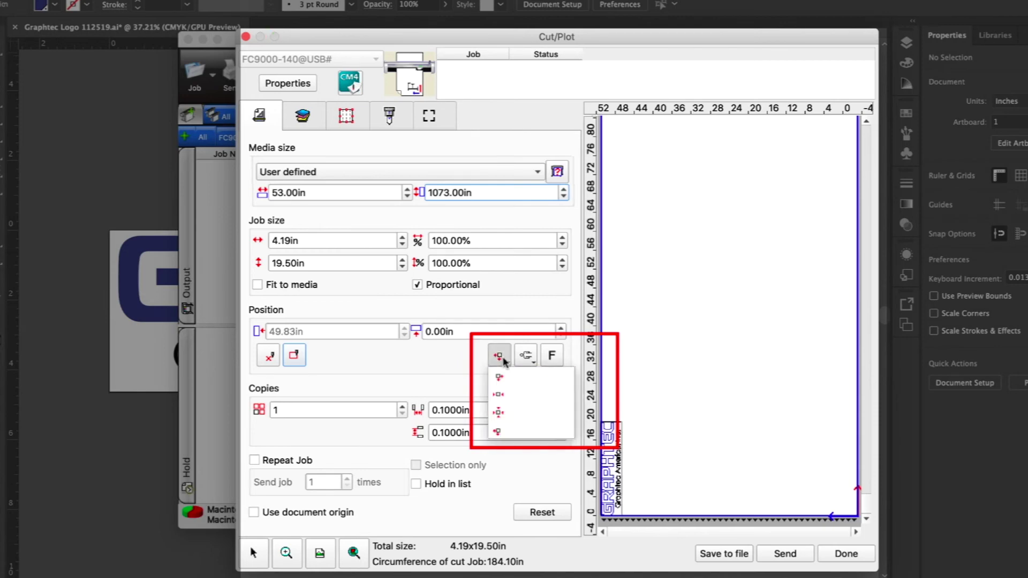
{"action": "left_click", "coordinate": [510, 393]}
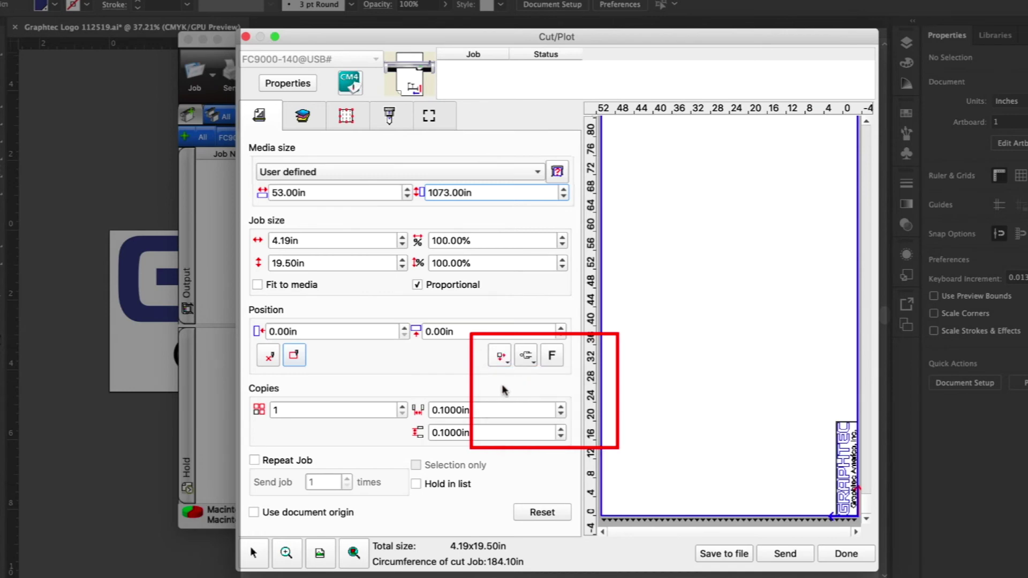
Try the rotation options, settle on horizontal (19.50 x 4.19 in), and toggle mirroring on then off
{"action": "left_click", "coordinate": [525, 365]}
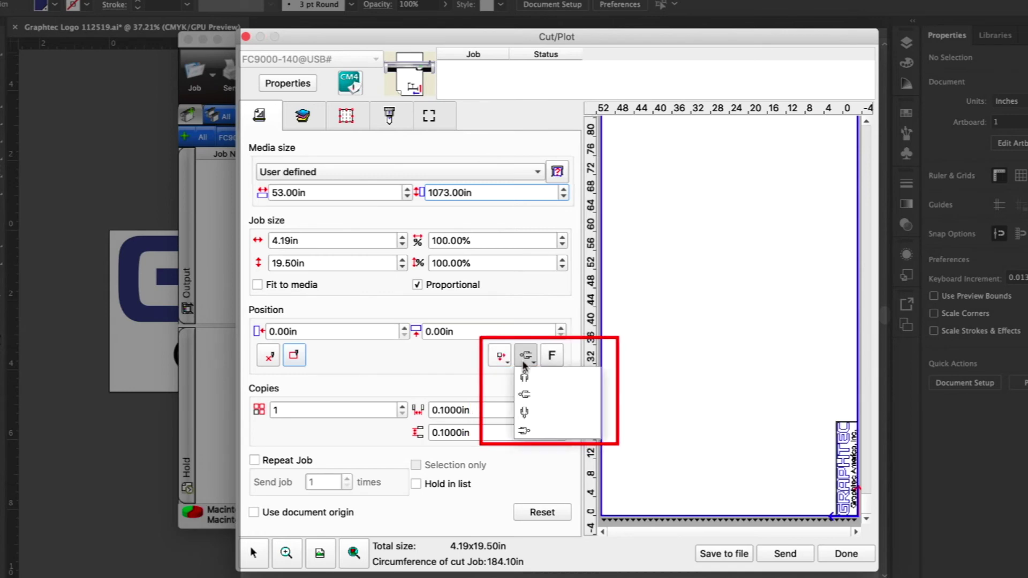
{"action": "left_click", "coordinate": [524, 395]}
{"action": "left_click", "coordinate": [525, 357]}
{"action": "left_click", "coordinate": [525, 377]}
{"action": "left_click", "coordinate": [526, 357]}
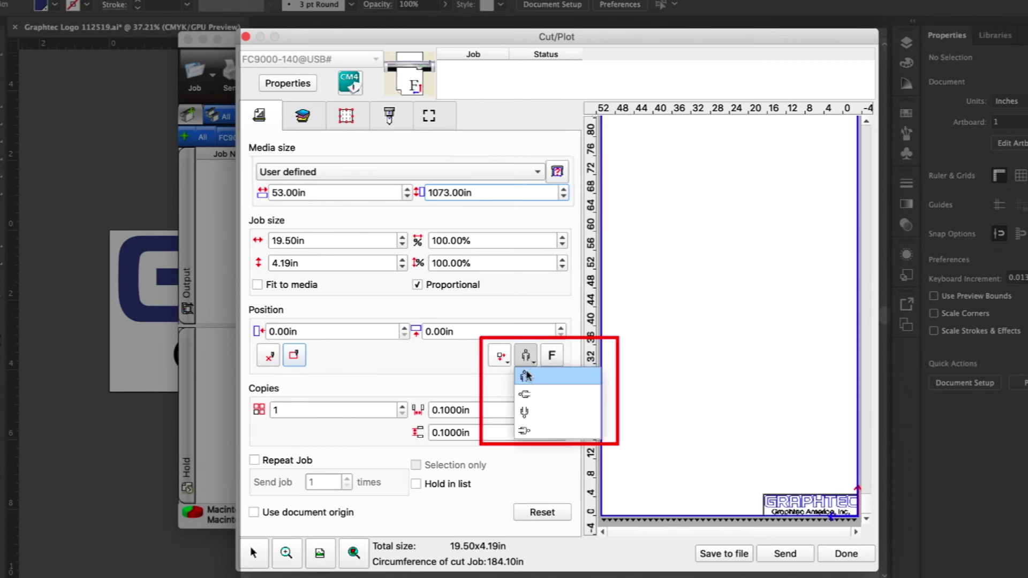
{"action": "left_click", "coordinate": [528, 412]}
{"action": "left_click", "coordinate": [526, 359]}
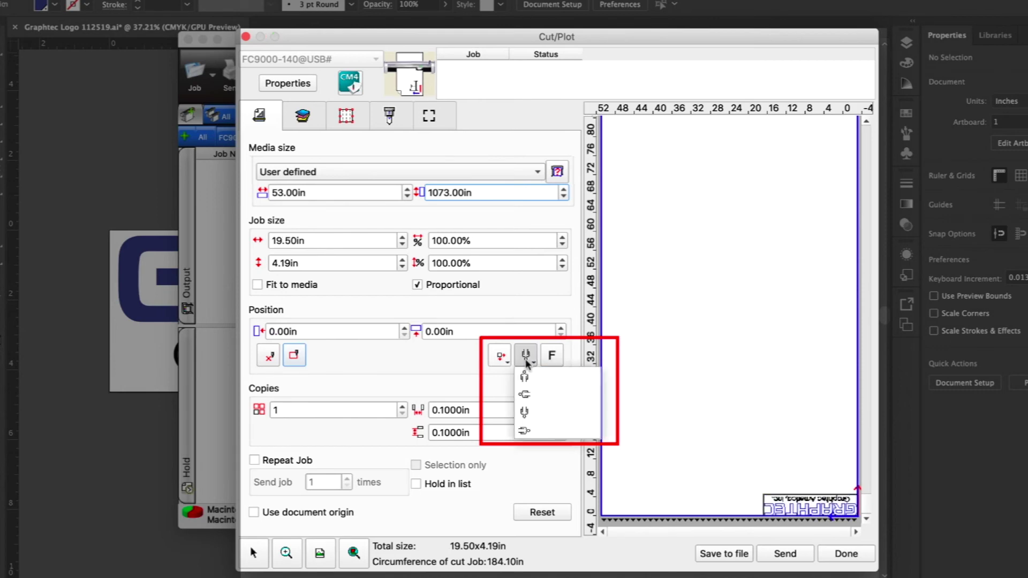
{"action": "left_click", "coordinate": [524, 430]}
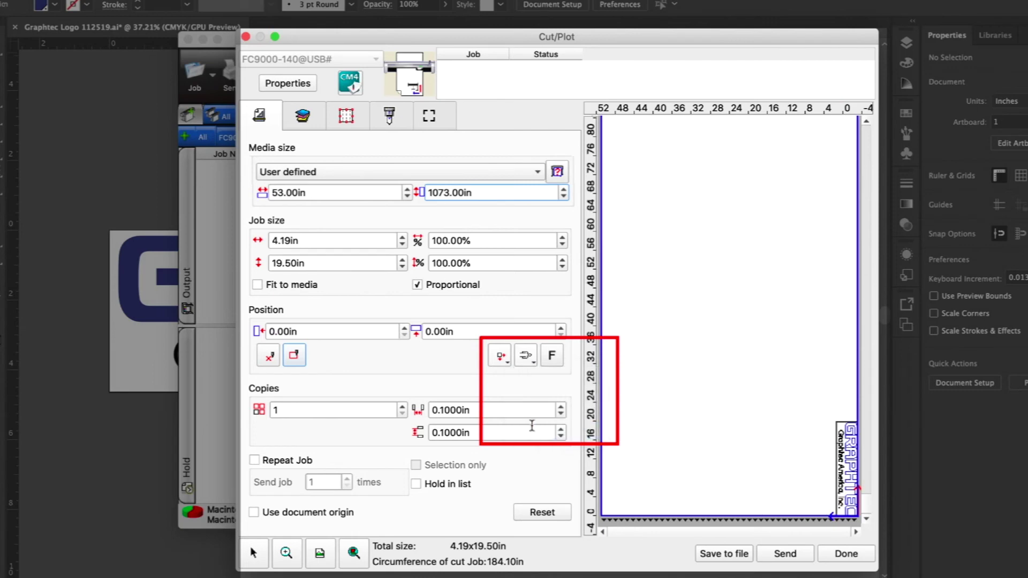
{"action": "left_click", "coordinate": [527, 358]}
{"action": "left_click", "coordinate": [527, 376]}
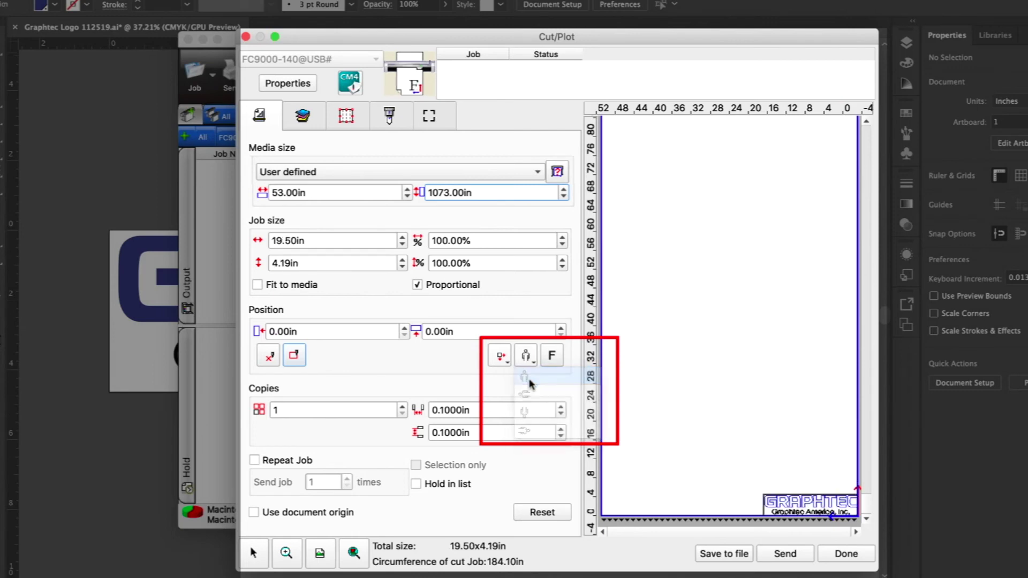
{"action": "left_click", "coordinate": [553, 361]}
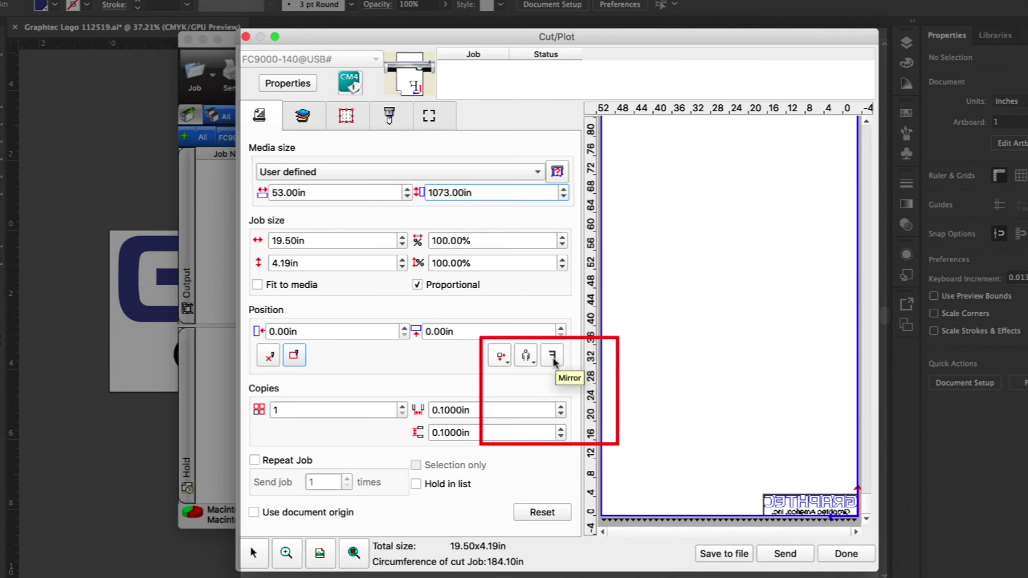
{"action": "left_click", "coordinate": [553, 359]}
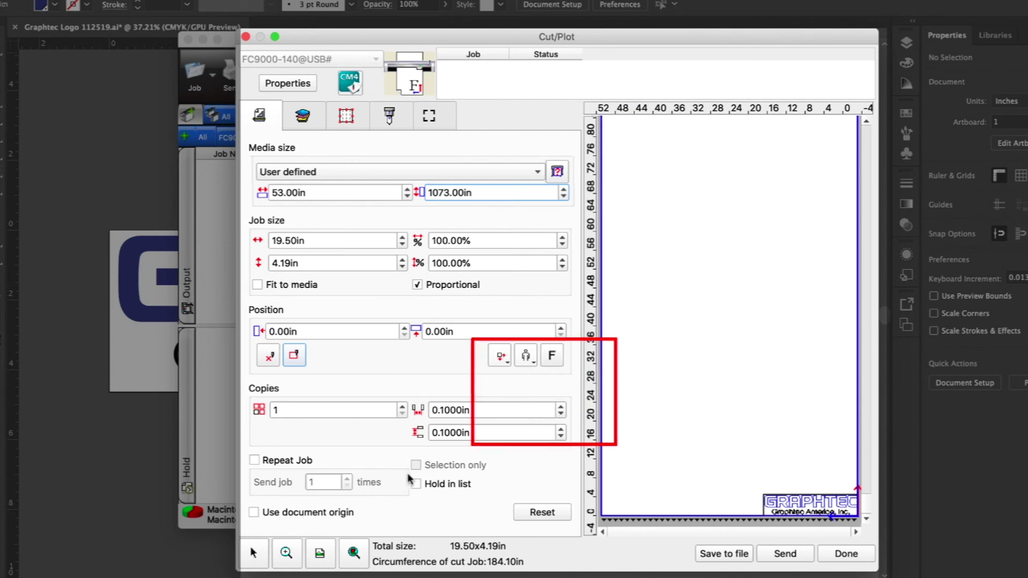
Raise the number of copies to 6
{"action": "left_click", "coordinate": [403, 407]}
{"action": "left_click", "coordinate": [402, 407]}
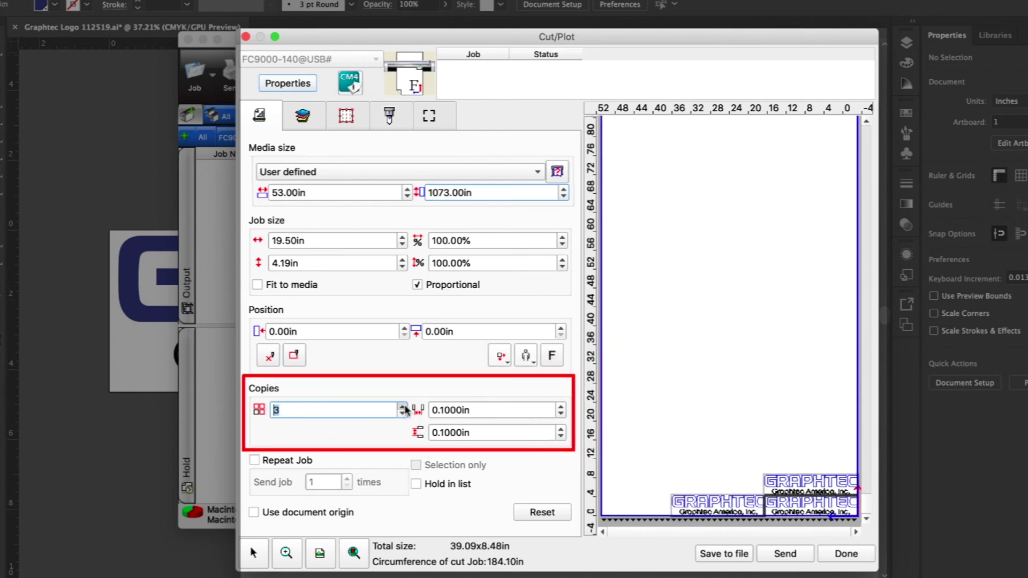
{"action": "left_click", "coordinate": [402, 407]}
{"action": "left_click", "coordinate": [402, 407]}
{"action": "left_click", "coordinate": [403, 407]}
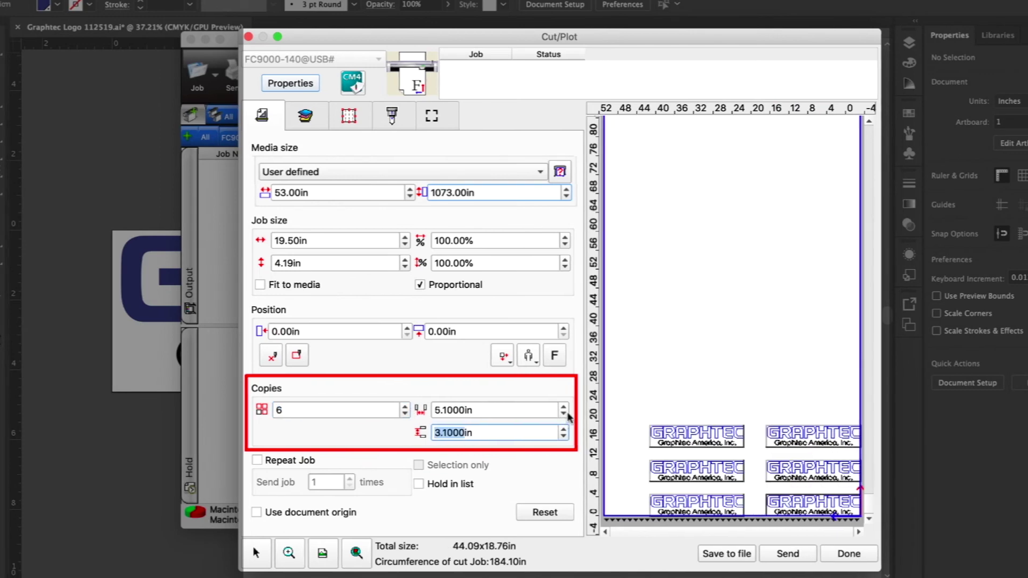
Lower horizontal copy spacing to 0.1000 in, then reset all cut settings to defaults
{"action": "left_click", "coordinate": [564, 414]}
{"action": "left_click", "coordinate": [564, 414]}
{"action": "left_click", "coordinate": [564, 414]}
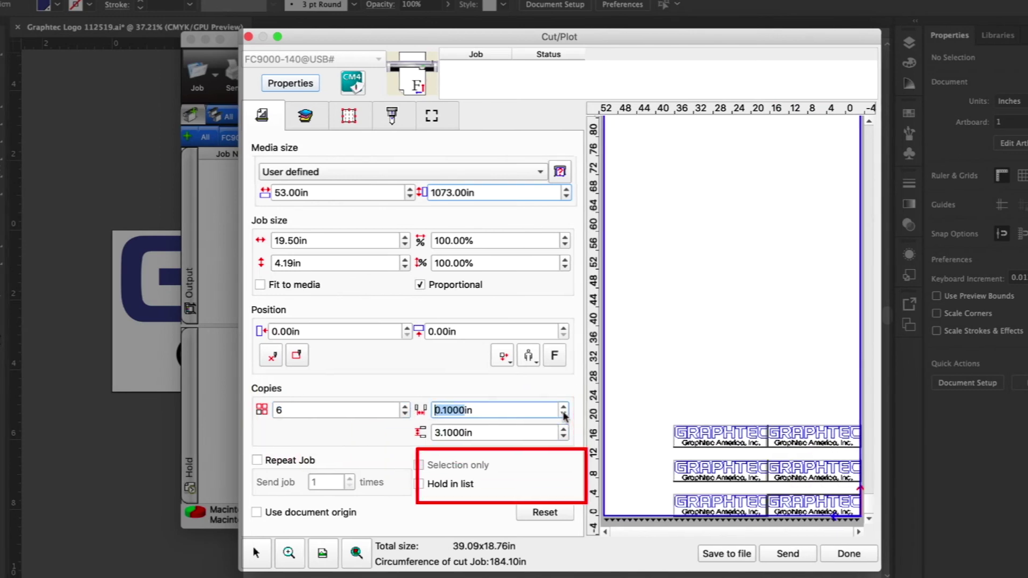
{"action": "left_click", "coordinate": [545, 513]}
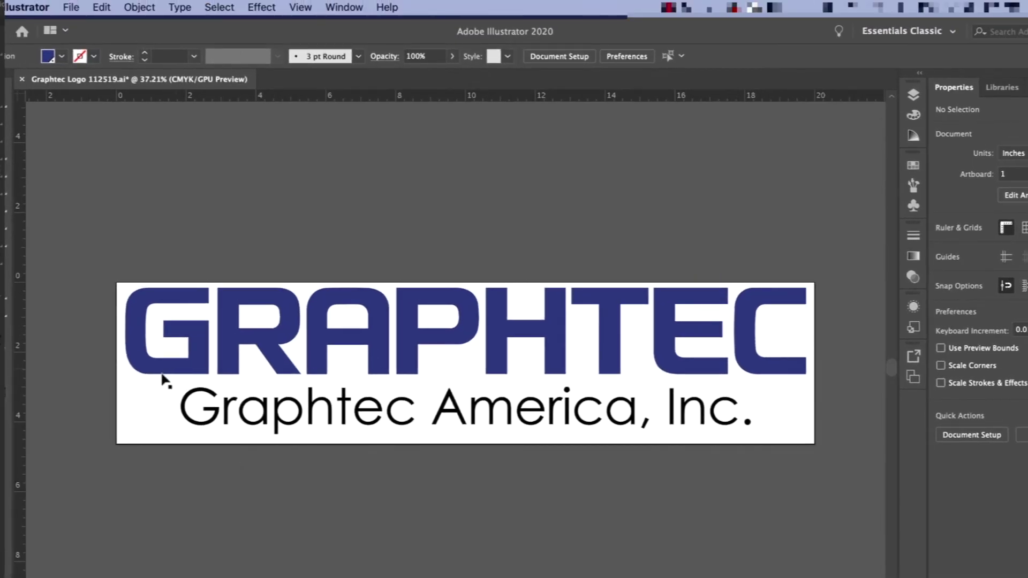
Select the logo's letter G and reopen Cutting Master 4 Cut/Plot for that selection
{"action": "left_click", "coordinate": [162, 374]}
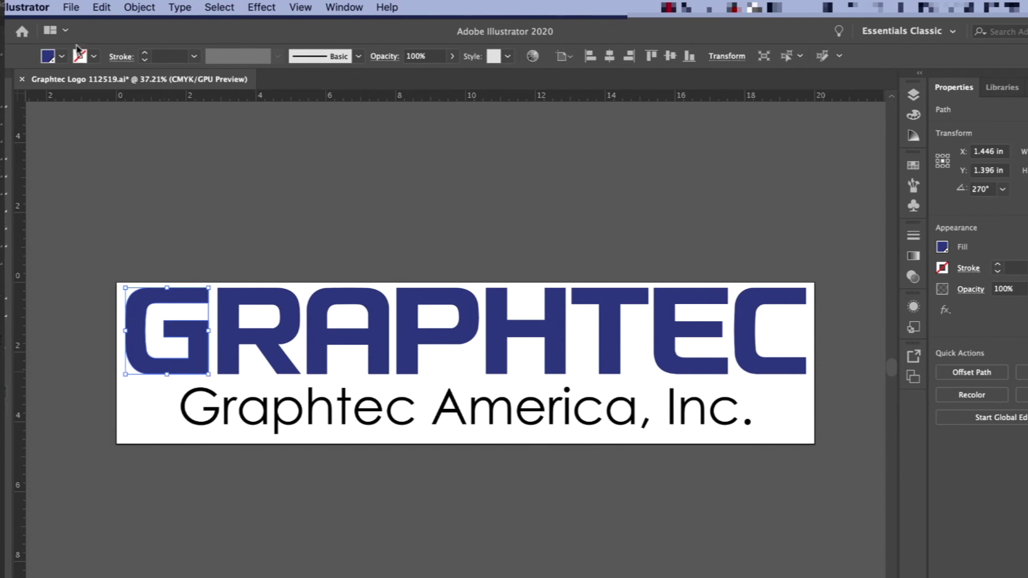
{"action": "left_click", "coordinate": [78, 10]}
{"action": "mouse_move", "coordinate": [141, 392]}
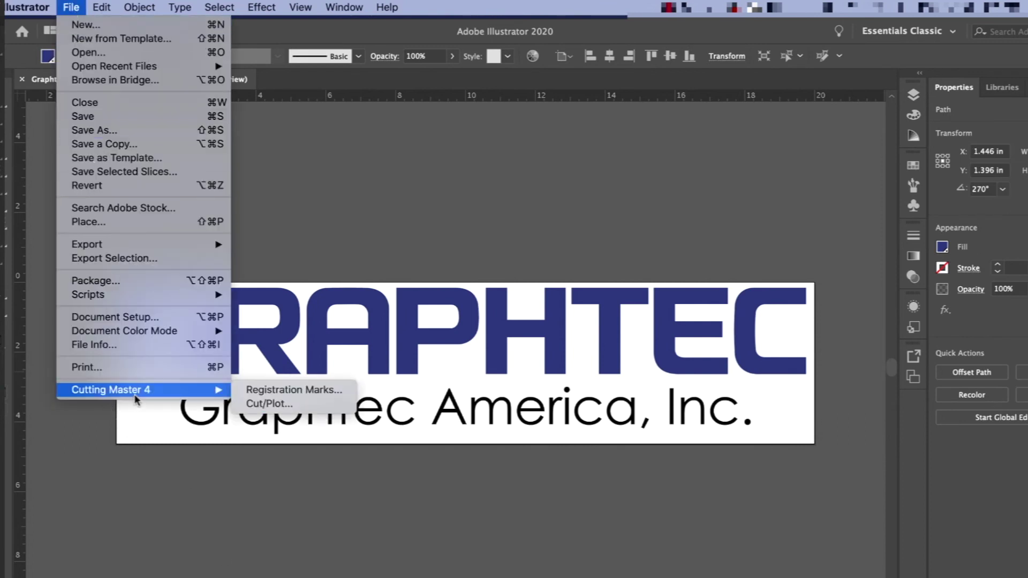
{"action": "left_click", "coordinate": [283, 405]}
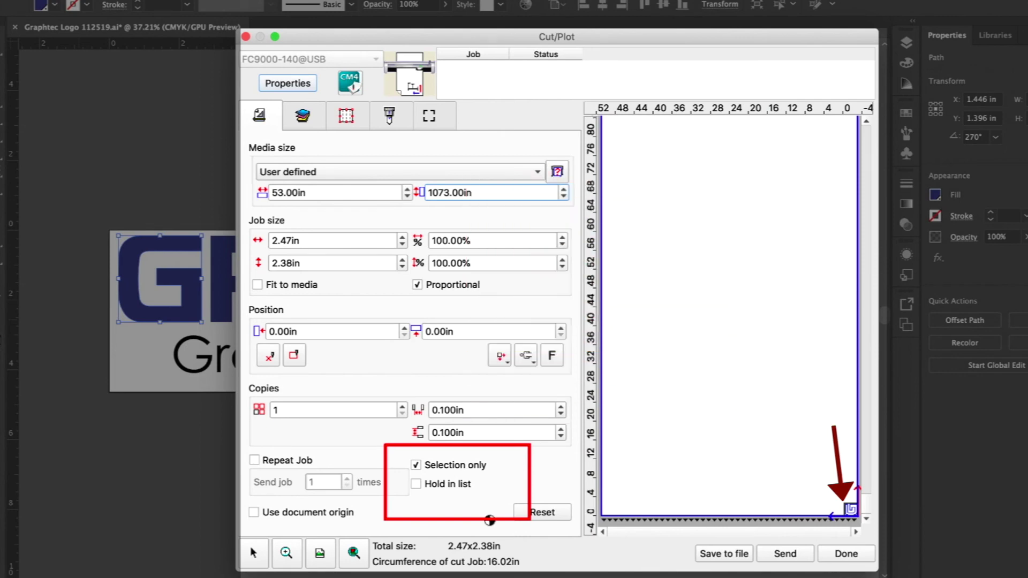
Turn off Selection only to cut the full 4.19 x 19.50 in logo, and enable Hold in list
{"action": "left_click", "coordinate": [416, 466]}
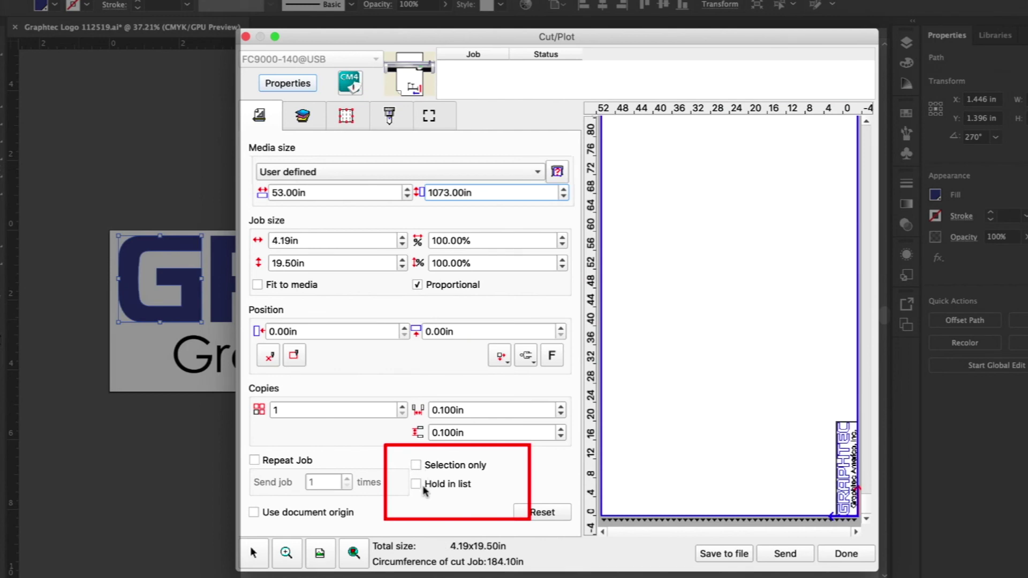
{"action": "left_click", "coordinate": [416, 484]}
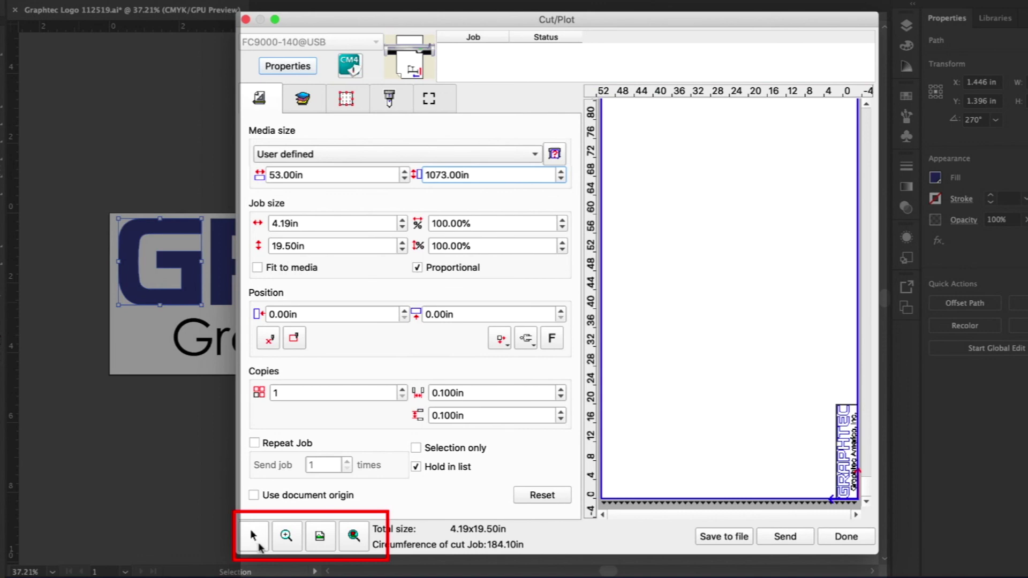
Zoom the preview in on the logo and back to the whole media, then send the job
{"action": "left_click", "coordinate": [354, 538]}
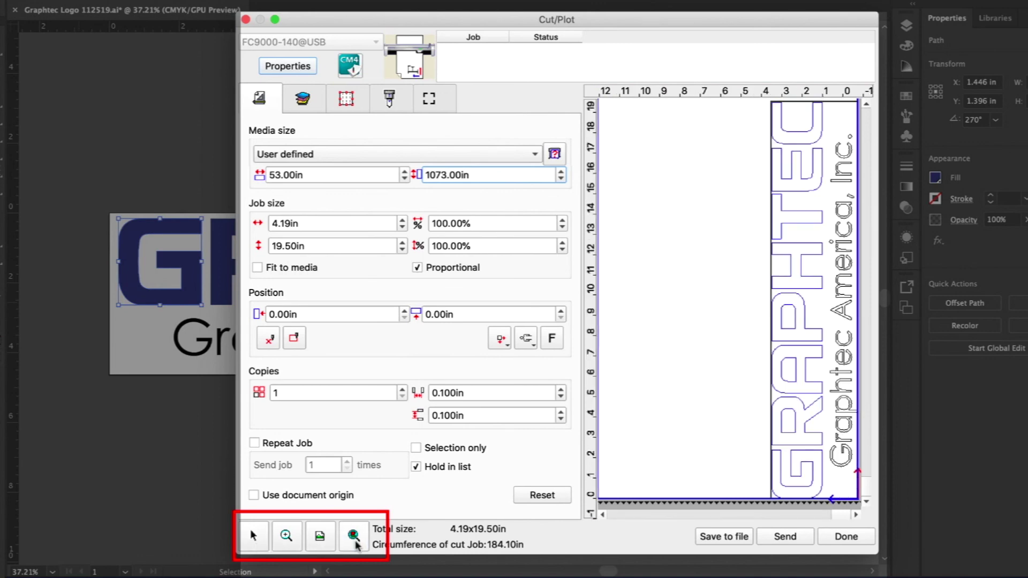
{"action": "left_click", "coordinate": [319, 537]}
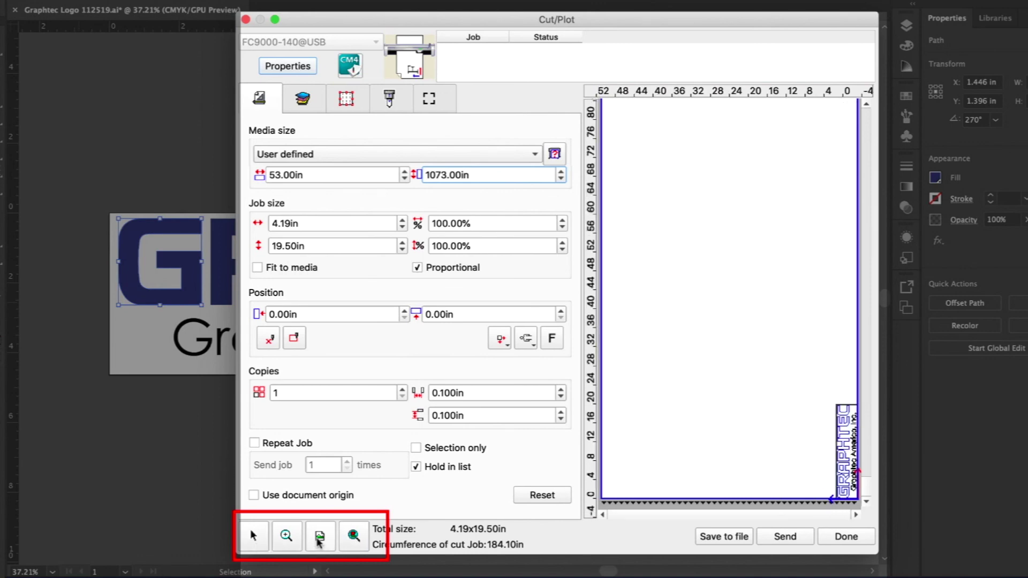
{"action": "left_click", "coordinate": [287, 537]}
{"action": "left_click", "coordinate": [838, 471]}
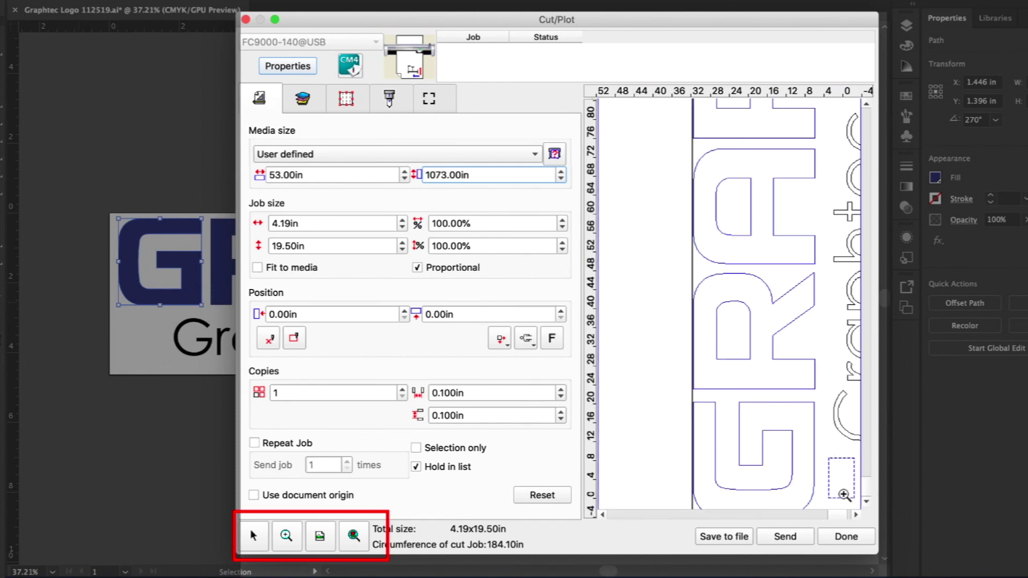
{"action": "left_click", "coordinate": [345, 541]}
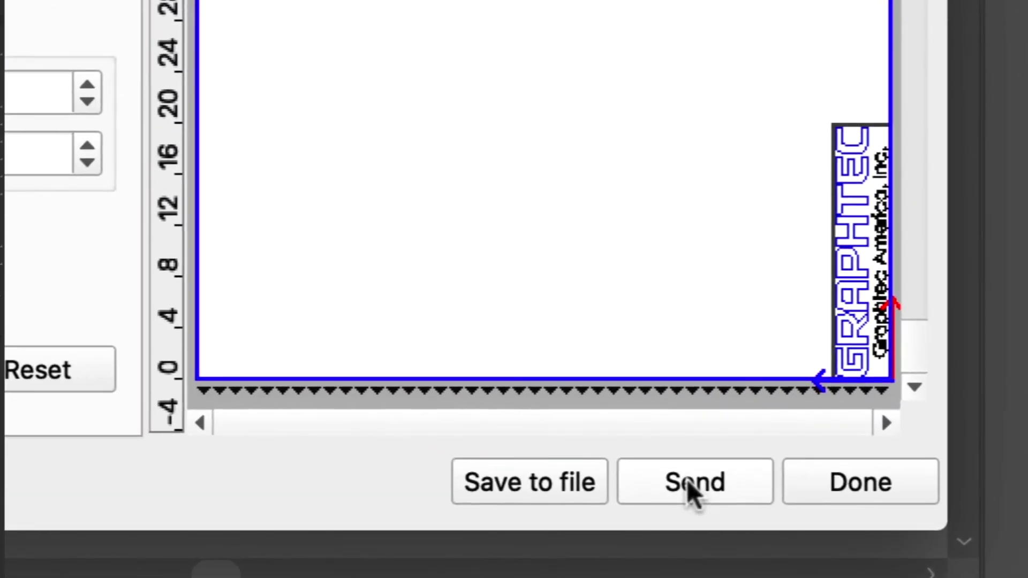
{"action": "left_click", "coordinate": [677, 476]}
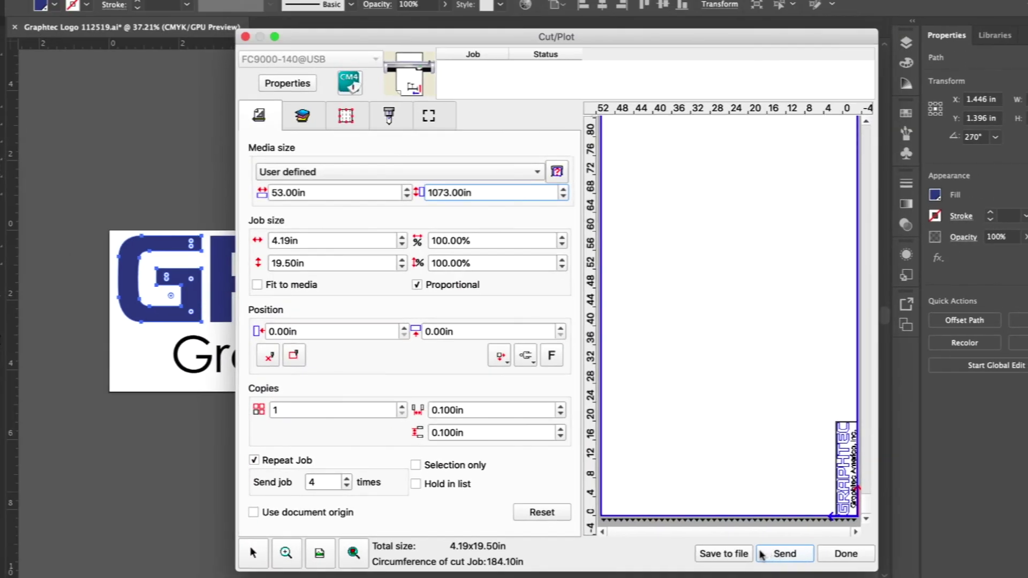
Send the logo job, repeating 4 times, to the hold queue with Hold in list checked
{"action": "left_click", "coordinate": [762, 555]}
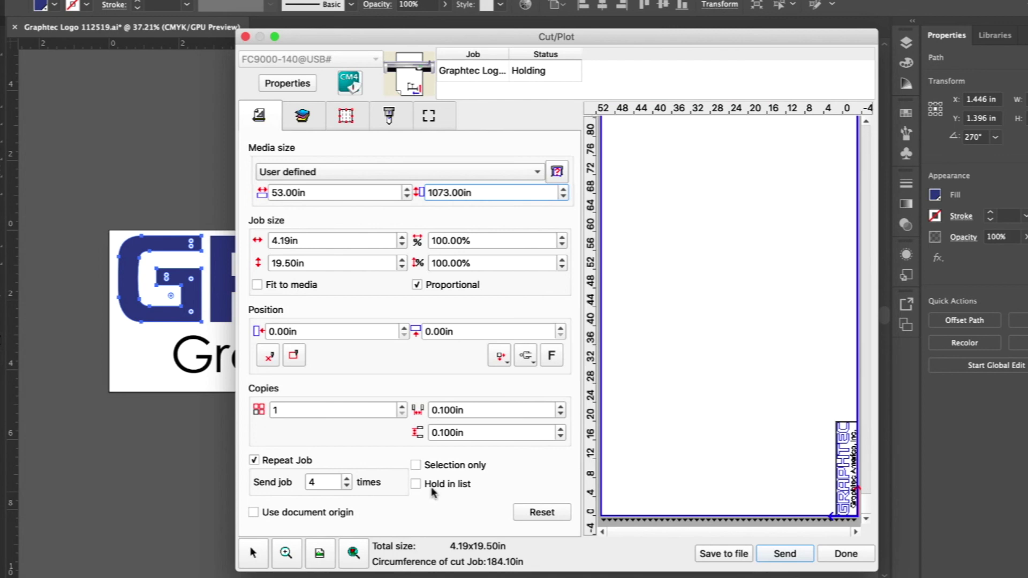
{"action": "left_click", "coordinate": [416, 484]}
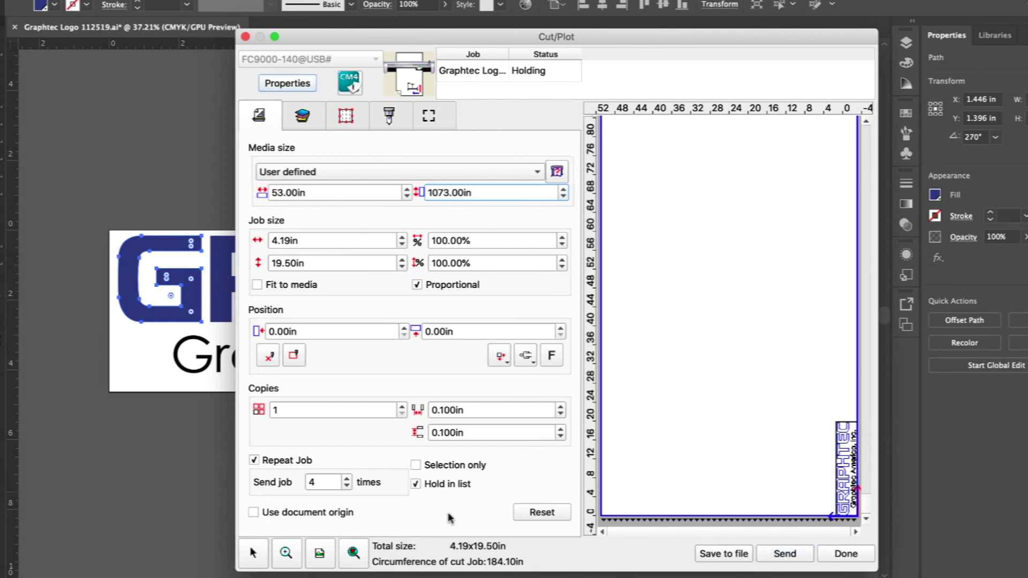
{"action": "left_click", "coordinate": [787, 555]}
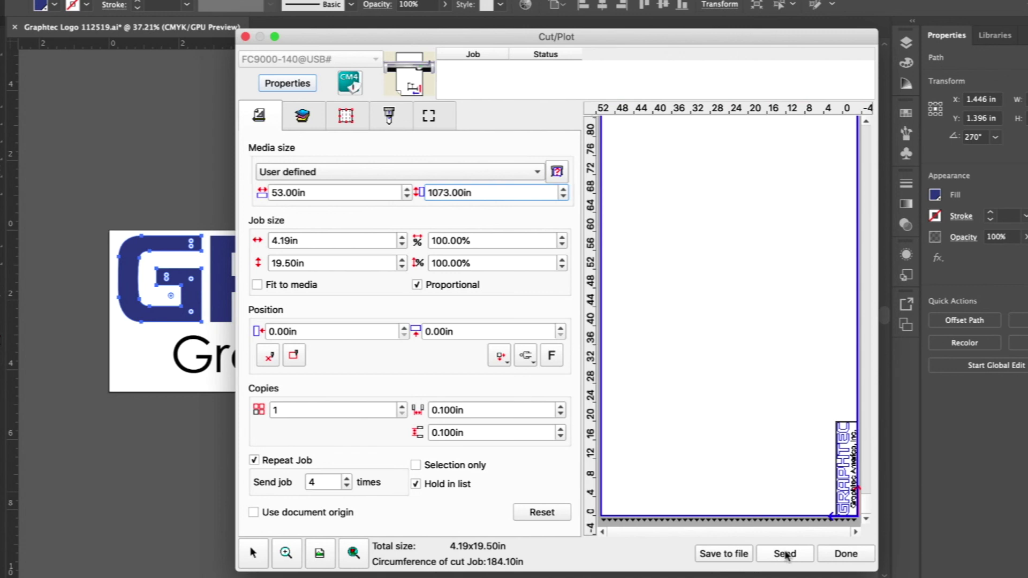
{"action": "left_click", "coordinate": [785, 555]}
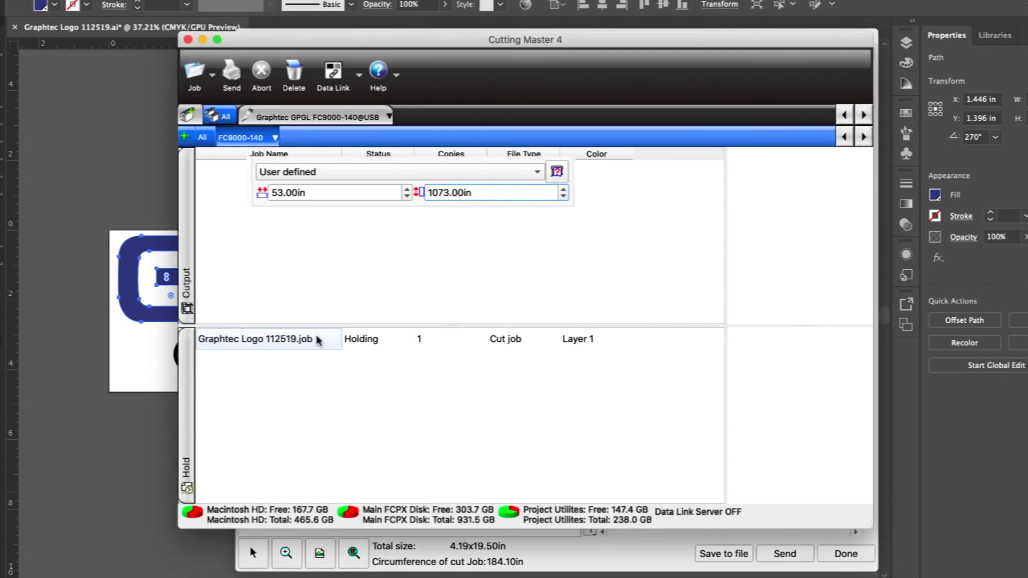
Select Graphtec Logo 112519.job in the Hold list and send it to the FC9000-140 cutter
{"action": "left_click", "coordinate": [355, 341]}
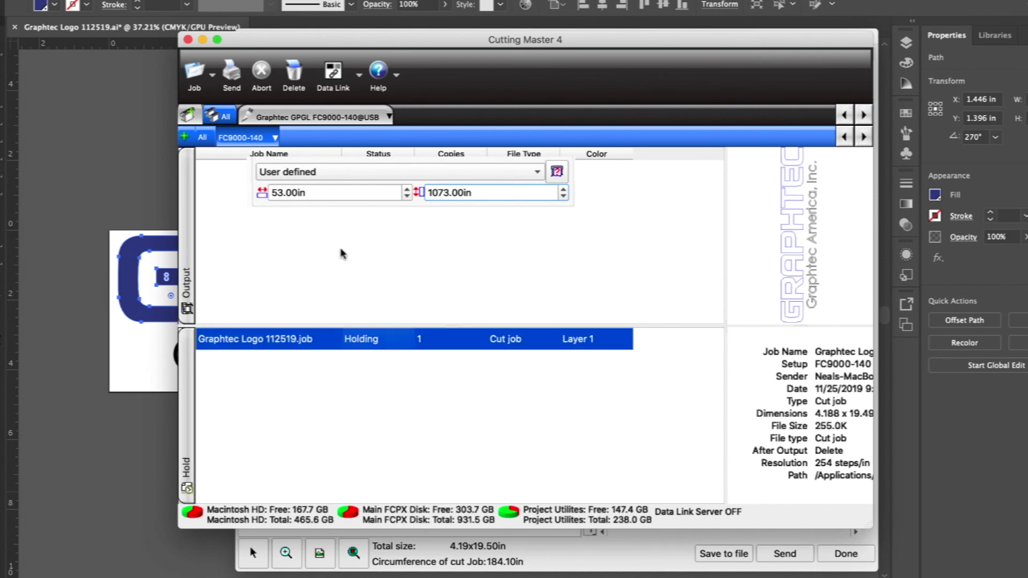
{"action": "left_click", "coordinate": [231, 74]}
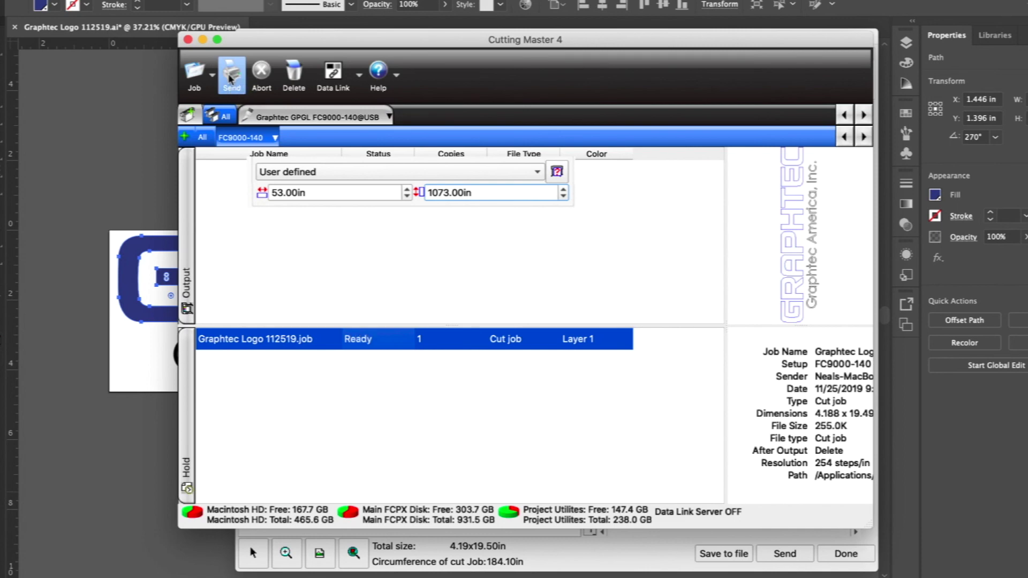